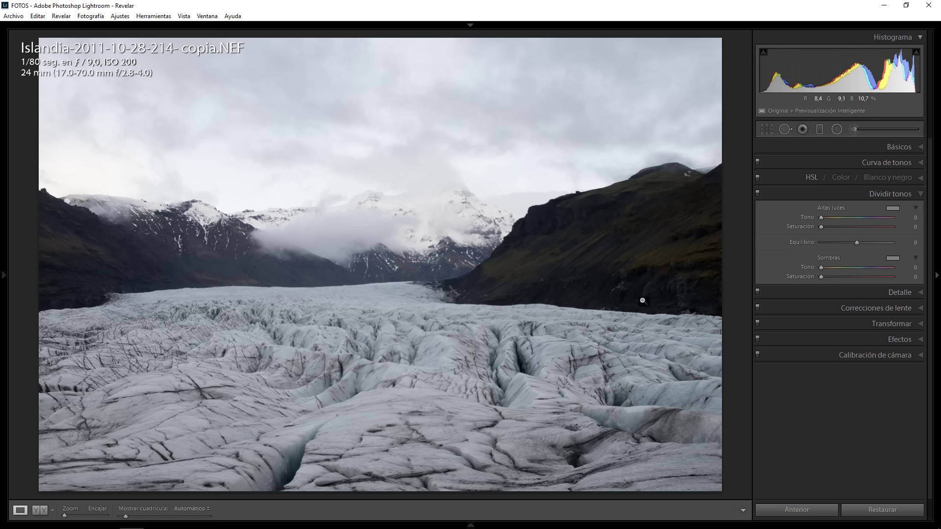
# Collapse Split Toning and show Camera Calibration: Adobe Standard profile, all sliders at 0
pyautogui.click(900, 195)
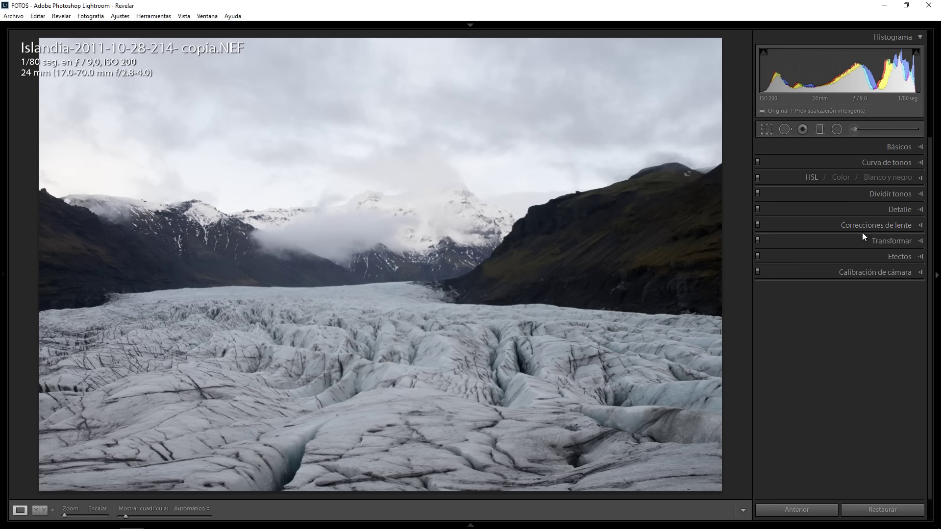
pyautogui.click(876, 274)
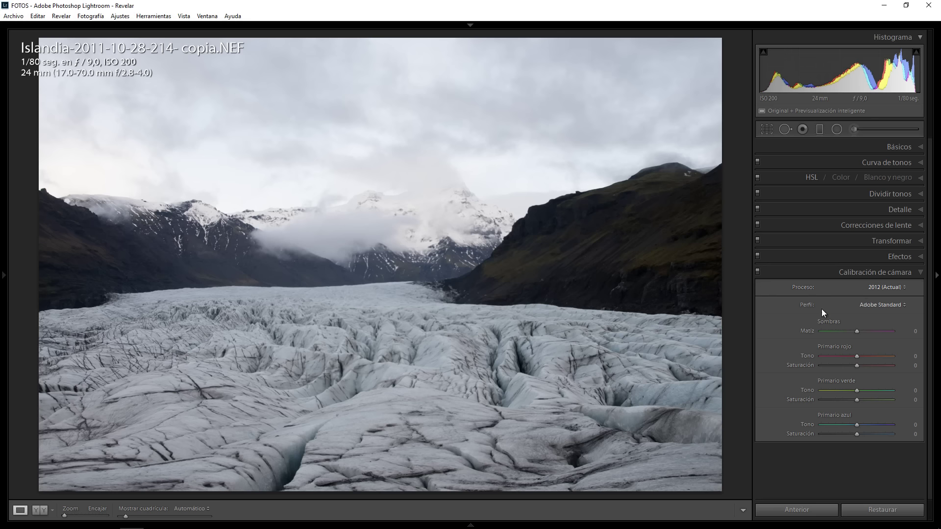
# Switch the camera calibration profile to Camera Standard
pyautogui.click(886, 305)
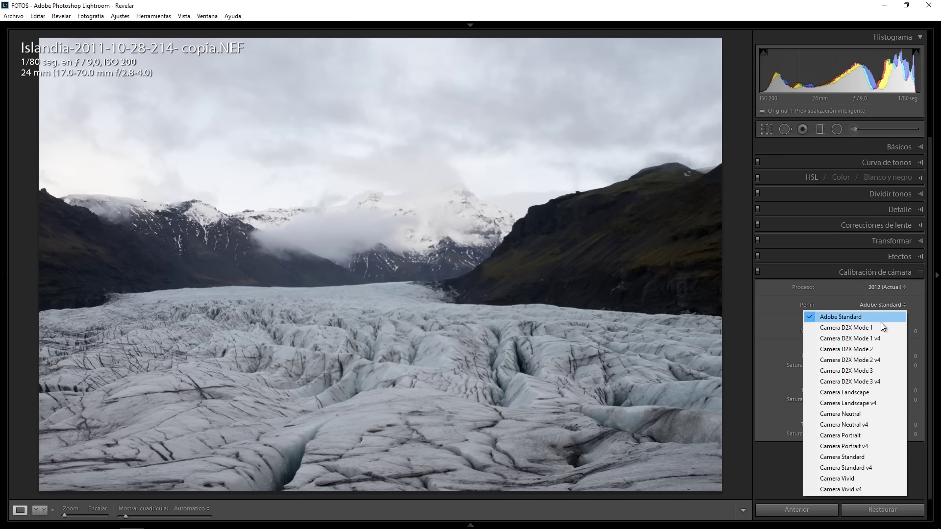
pyautogui.click(869, 457)
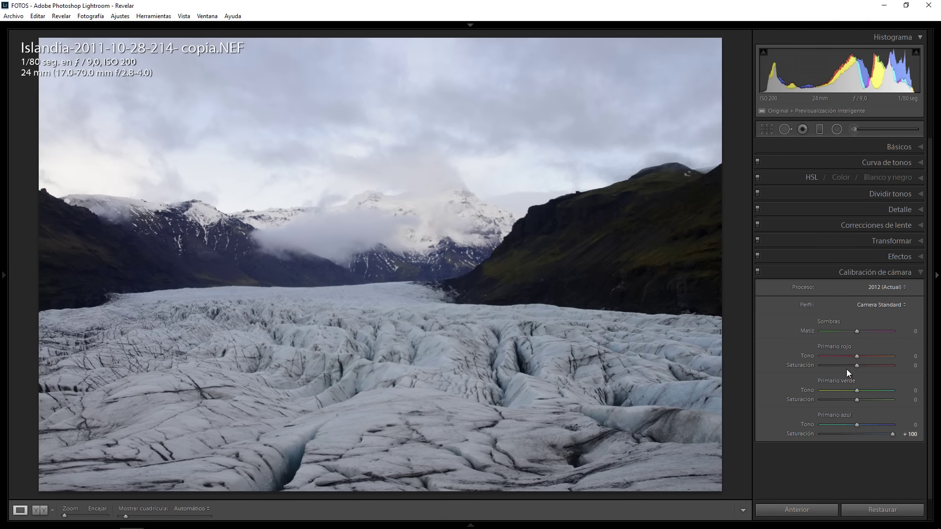
pyautogui.click(812, 178)
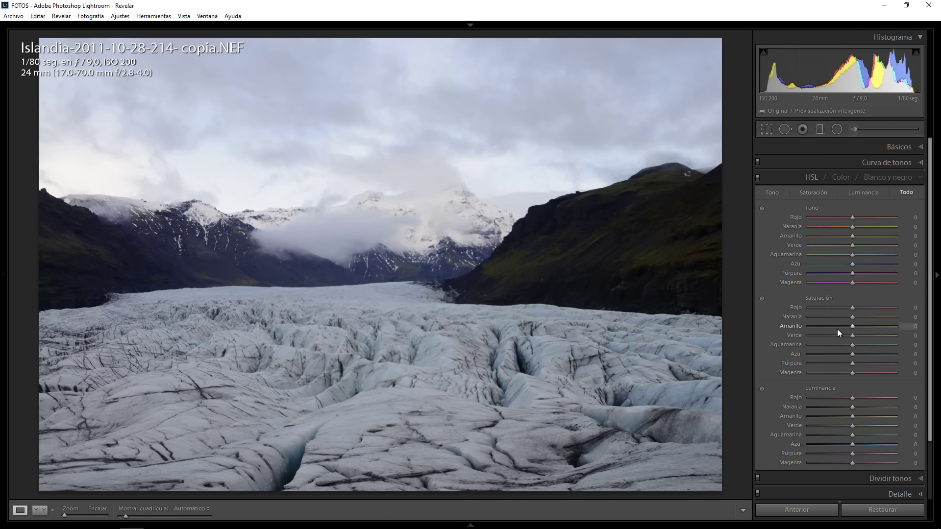
pyautogui.click(810, 179)
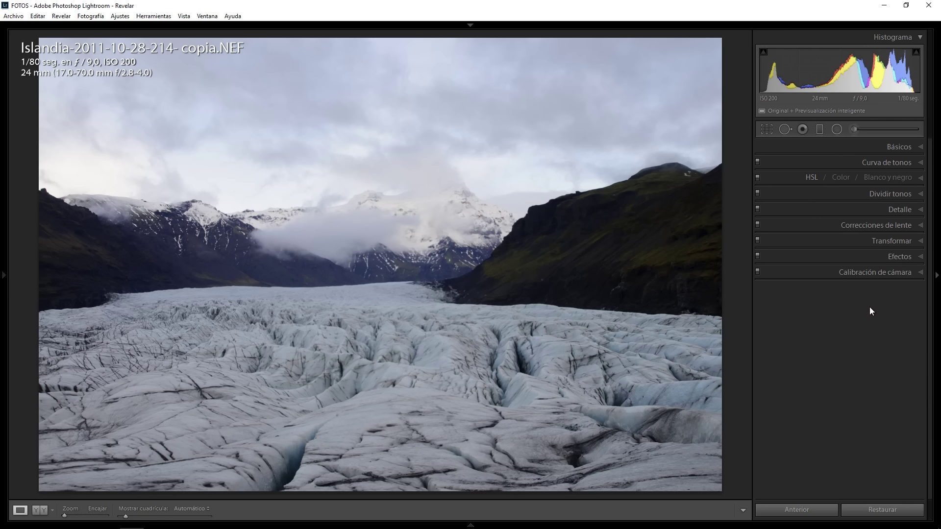
# Toggle camera calibration off and on to compare the bluer, richer look
pyautogui.click(904, 274)
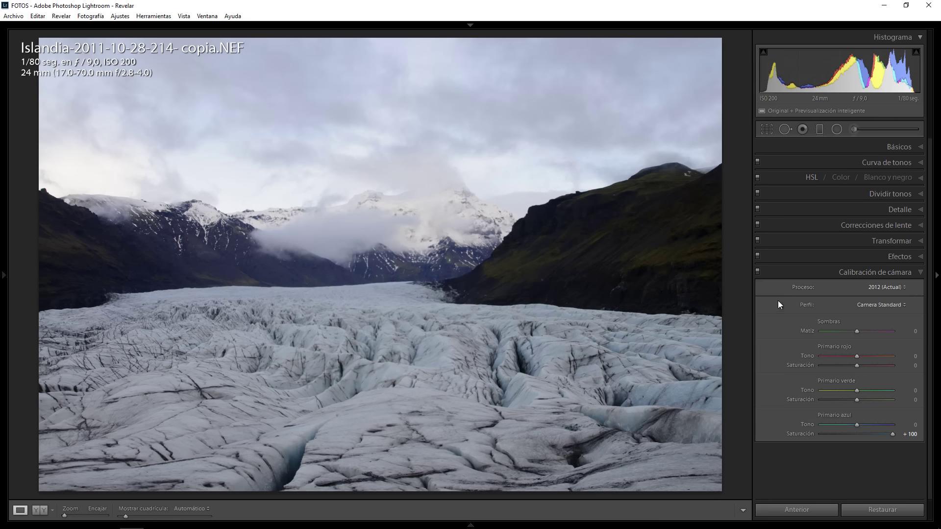
pyautogui.click(758, 272)
pyautogui.click(758, 275)
pyautogui.click(759, 274)
pyautogui.click(898, 147)
# Enable chromatic aberration removal and Sigma lens profile corrections, distortion and vignetting at 100
pyautogui.click(902, 147)
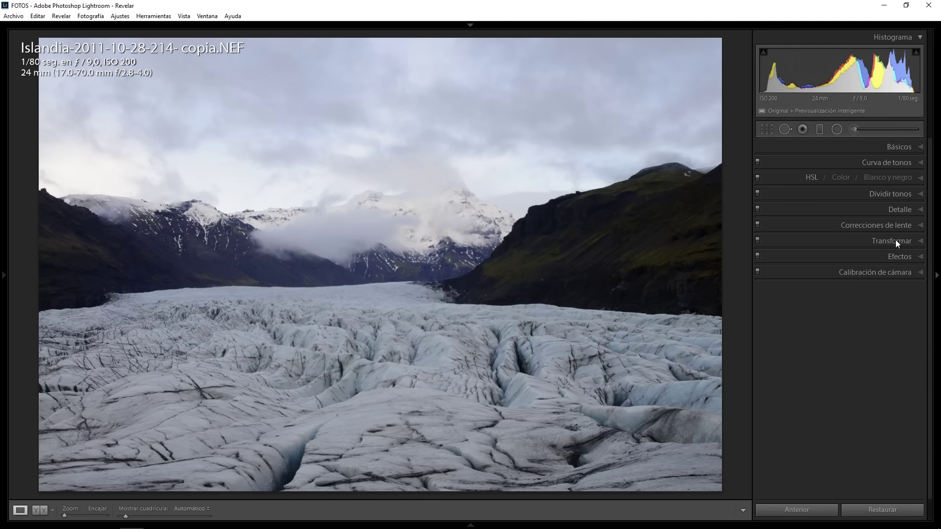
pyautogui.click(898, 227)
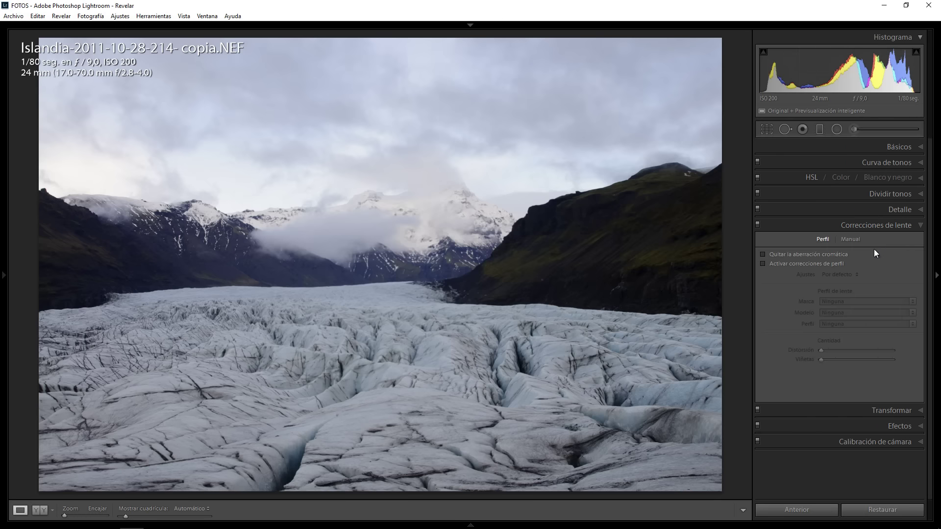
pyautogui.click(764, 255)
pyautogui.click(763, 263)
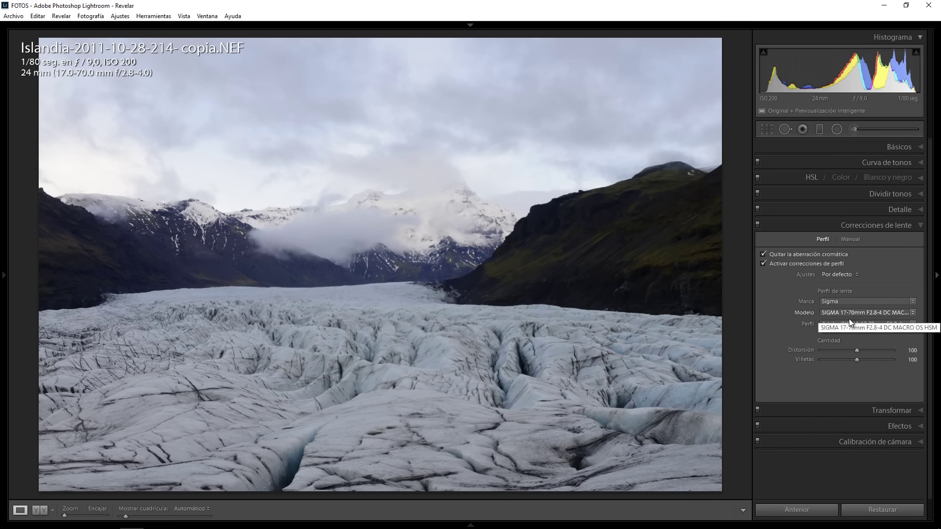
pyautogui.moveTo(852, 347); pyautogui.dragTo(849, 348)
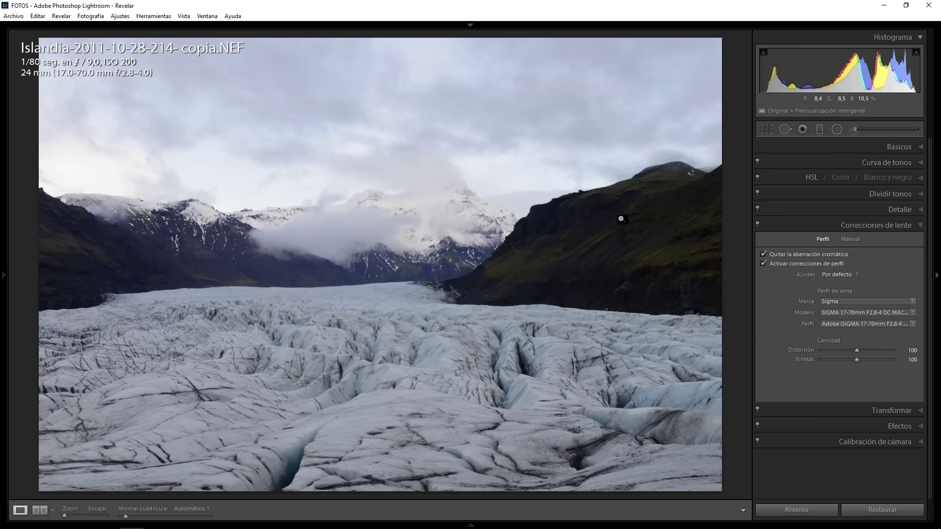
# Inspect the glacier ice at 1:1, then return to the fit view
pyautogui.click(553, 203)
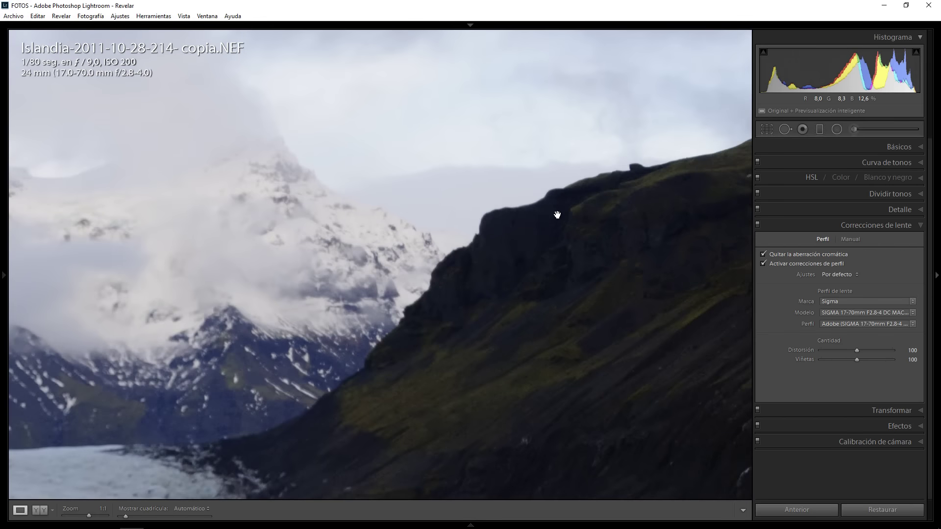
pyautogui.moveTo(564, 256); pyautogui.dragTo(535, 227)
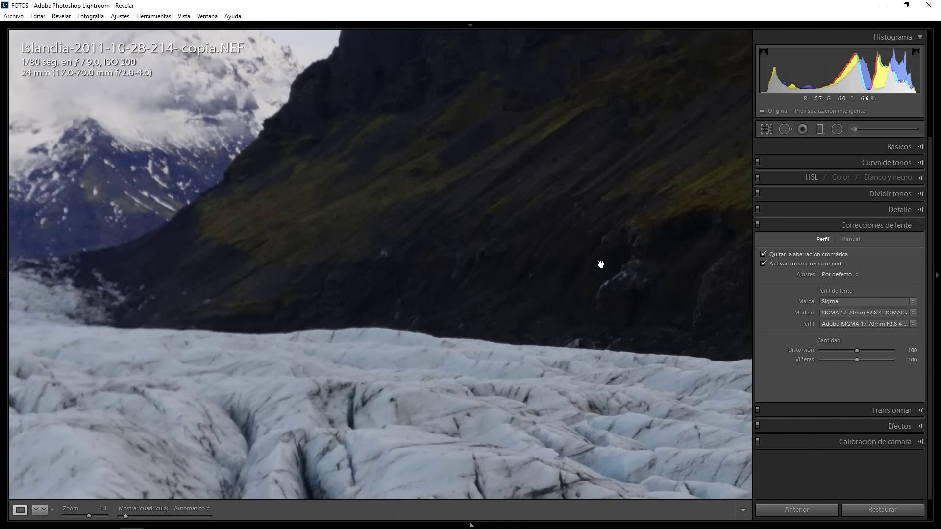
pyautogui.moveTo(601, 265); pyautogui.dragTo(516, 157)
pyautogui.moveTo(580, 324); pyautogui.dragTo(546, 210)
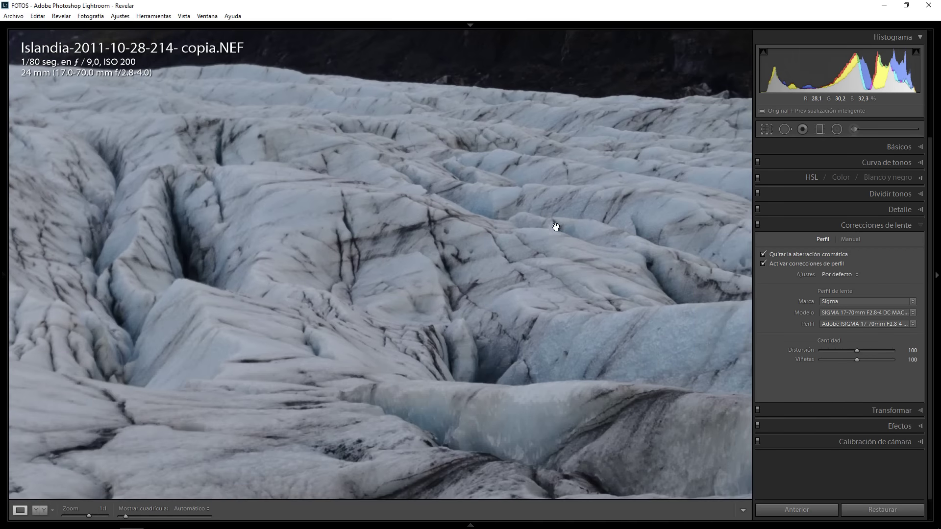
pyautogui.scroll(3, 539, 283)
pyautogui.scroll(5, 532, 294)
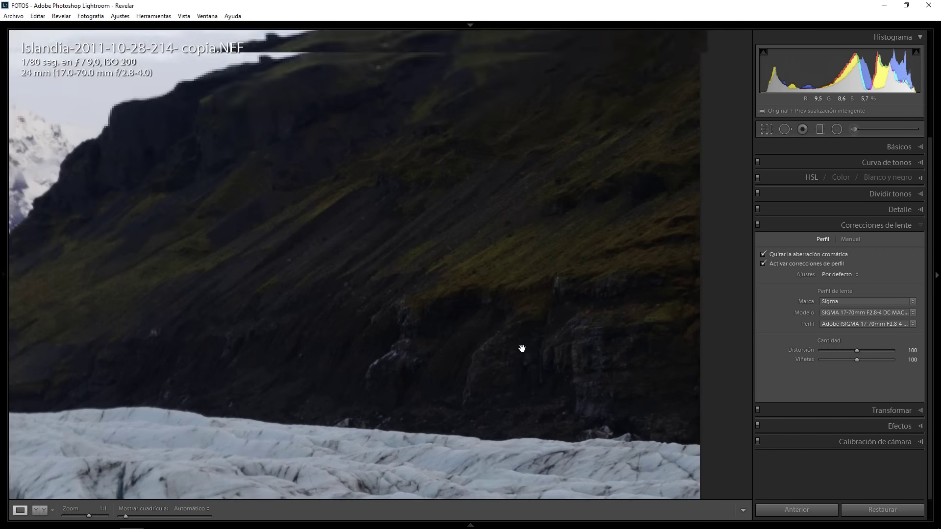
pyautogui.scroll(5, 521, 346)
pyautogui.scroll(2, 536, 338)
pyautogui.scroll(-3, 489, 312)
pyautogui.scroll(-3, 605, 248)
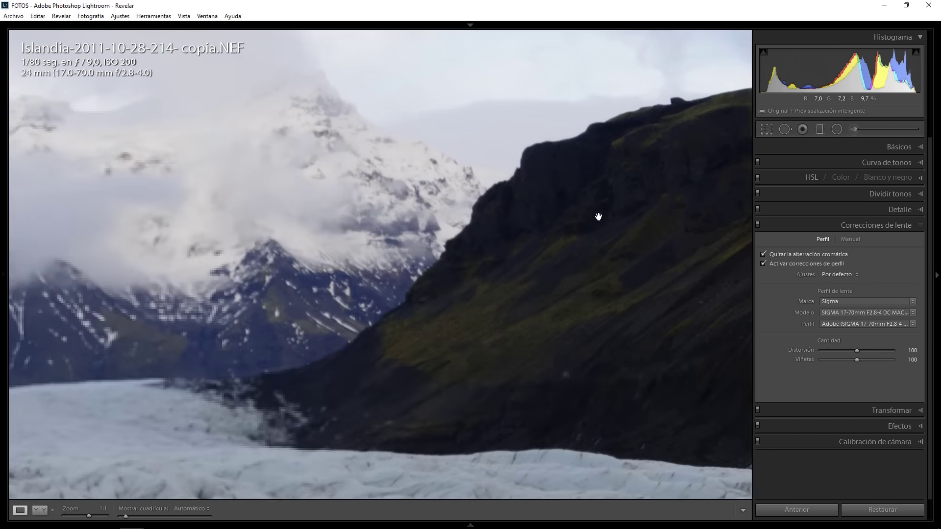
pyautogui.scroll(-3, 596, 214)
pyautogui.scroll(-2, 596, 231)
pyautogui.click(578, 265)
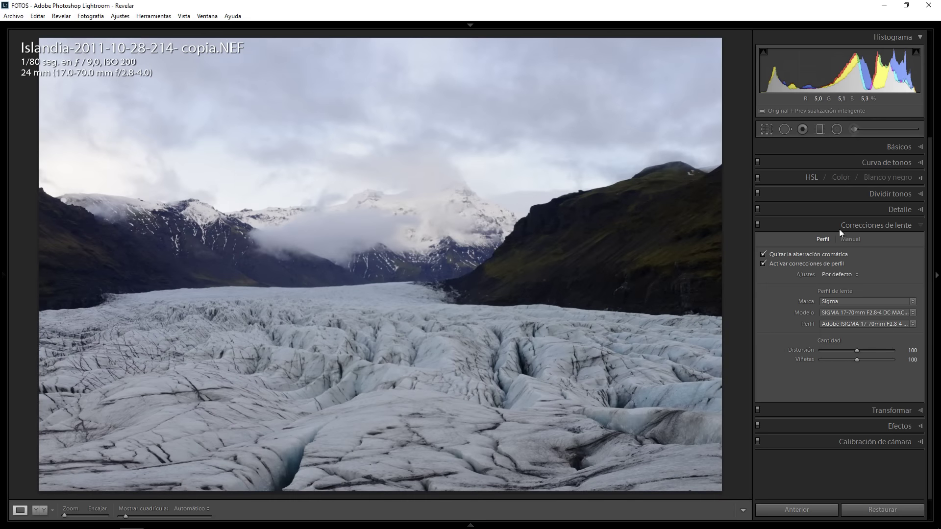
# Set temperature 7479, exposure −0.34, highlights −60, shadows +19 and whites +15
pyautogui.click(899, 147)
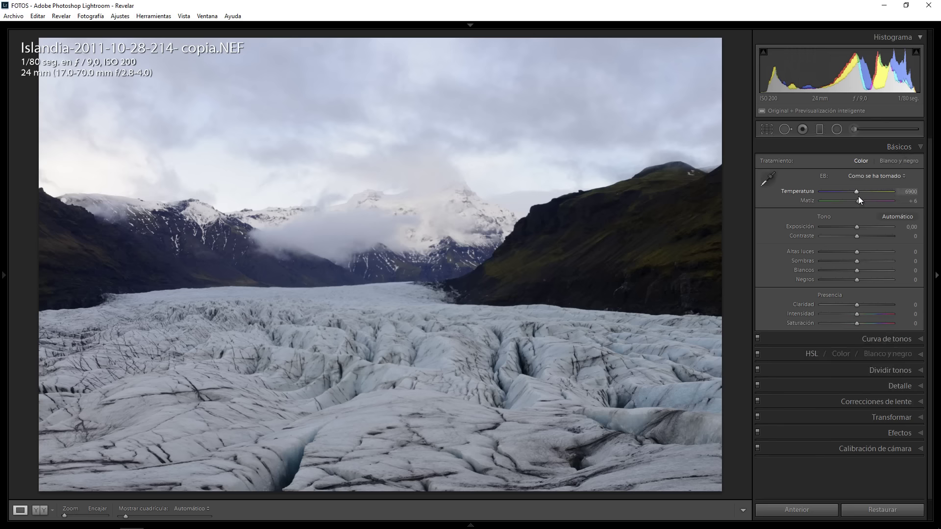
pyautogui.moveTo(857, 192); pyautogui.dragTo(861, 193)
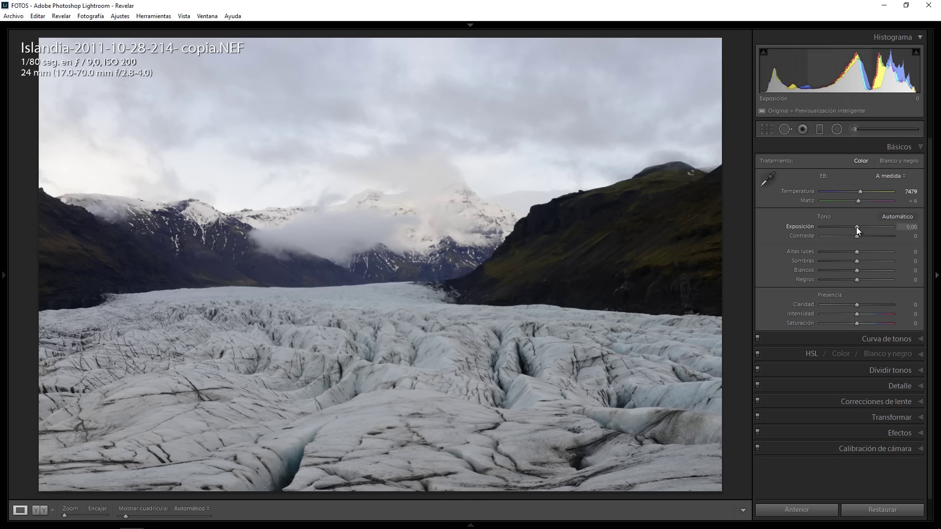
pyautogui.moveTo(857, 227); pyautogui.dragTo(854, 225)
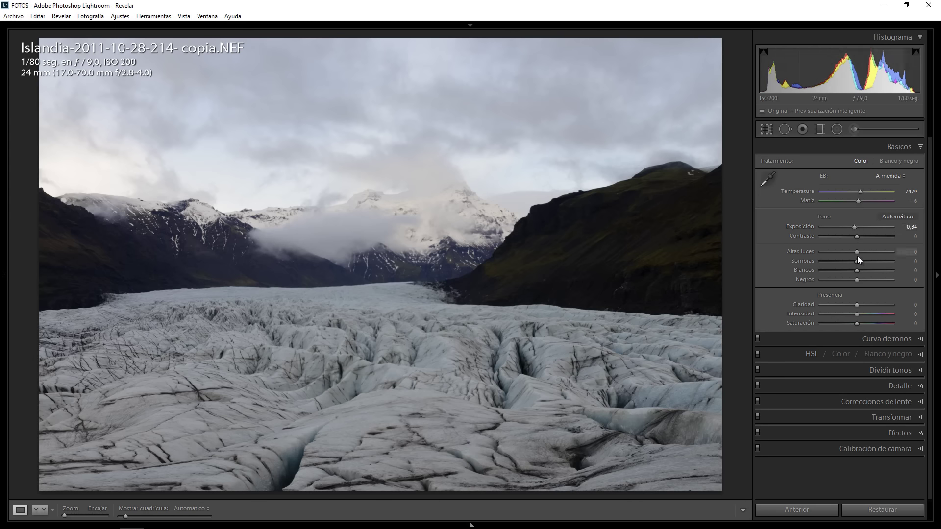
pyautogui.moveTo(857, 252)
pyautogui.mouseDown()
pyautogui.moveTo(827, 251)
pyautogui.moveTo(838, 251)
pyautogui.mouseUp()
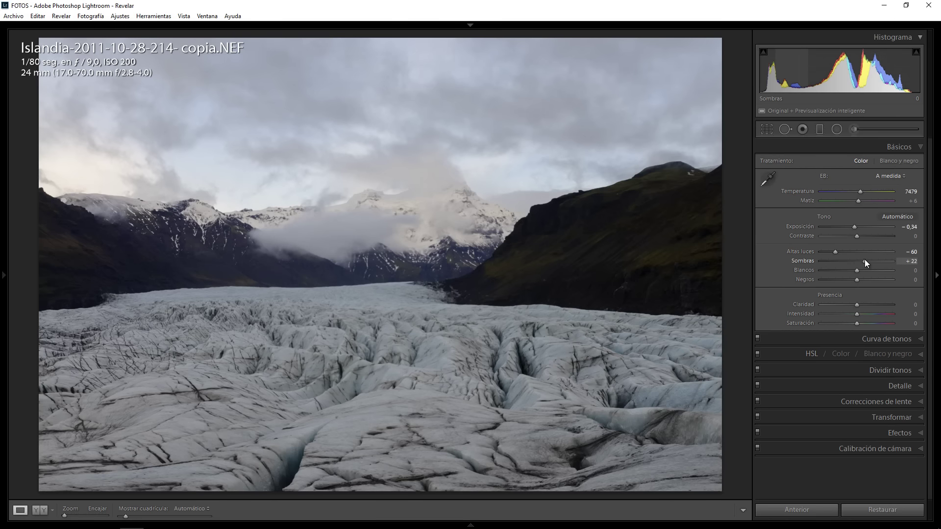
pyautogui.moveTo(865, 261); pyautogui.dragTo(864, 265)
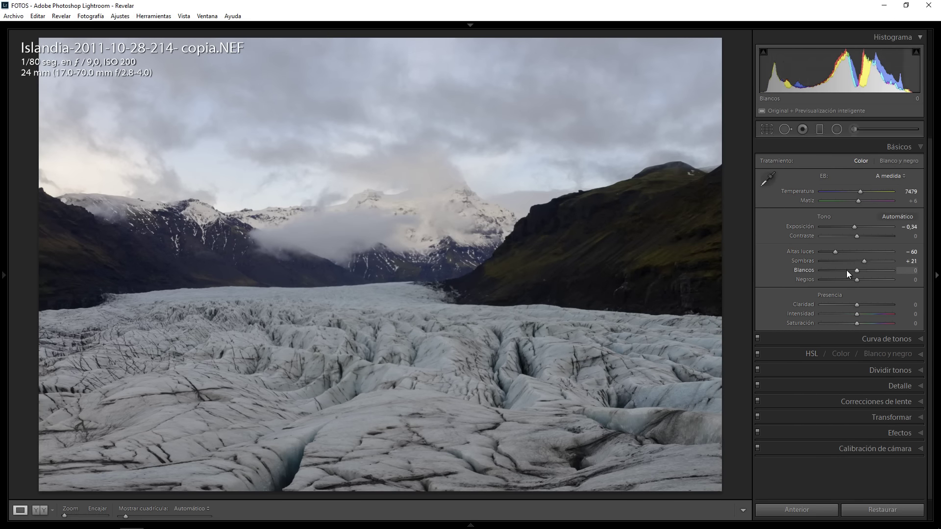
pyautogui.moveTo(866, 265); pyautogui.dragTo(866, 270)
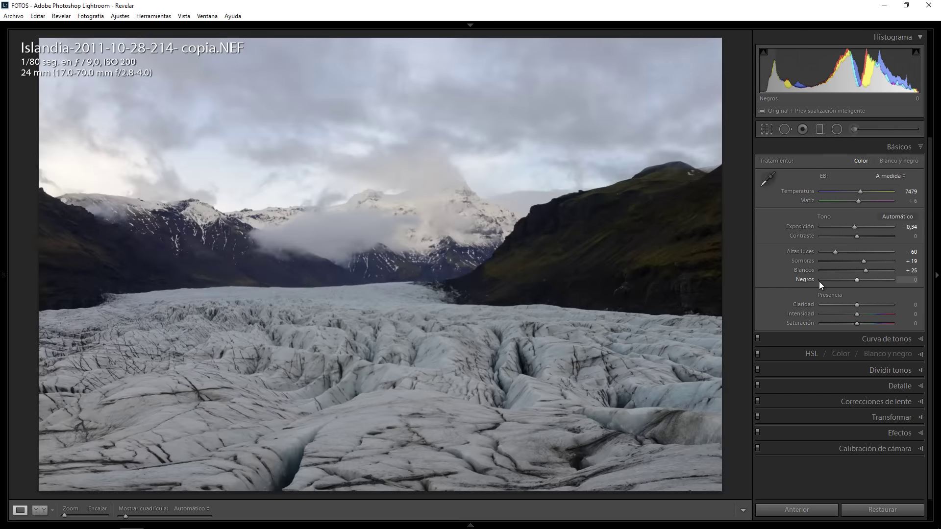
pyautogui.moveTo(867, 269); pyautogui.dragTo(862, 276)
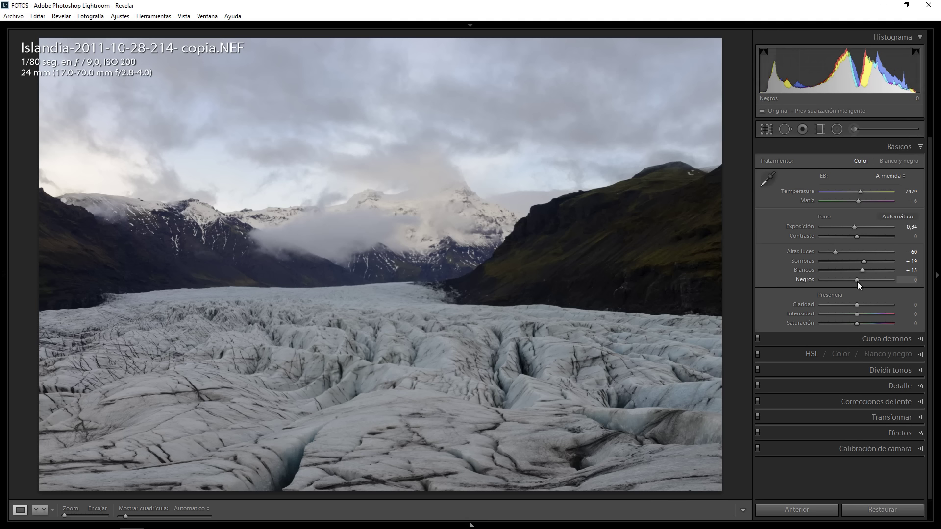
pyautogui.moveTo(858, 282)
pyautogui.mouseDown()
pyautogui.moveTo(849, 284)
pyautogui.moveTo(860, 306)
pyautogui.mouseUp()
# Alt-preview black clipping while setting blacks to −10 and clarity to +7
pyautogui.press('alt')
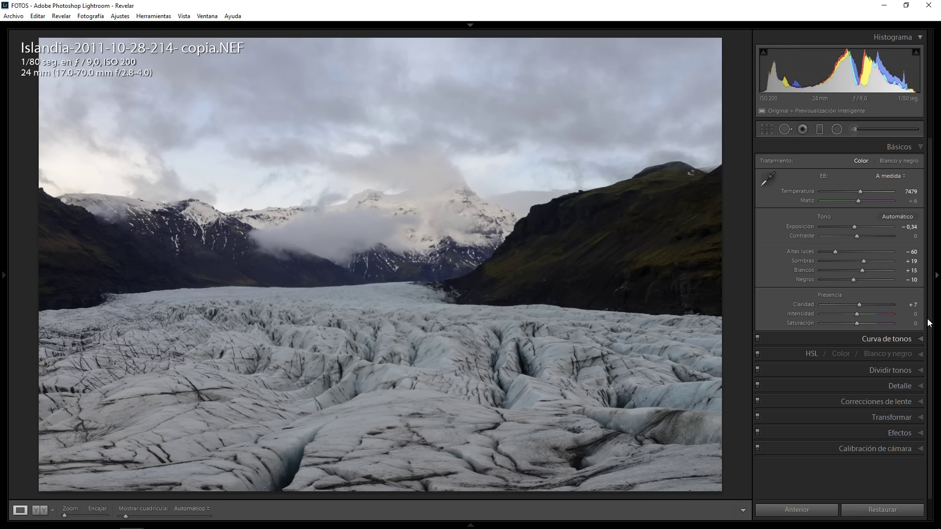
# Give the split-toning highlights a warm tint: hue 33, saturation 12
pyautogui.click(896, 372)
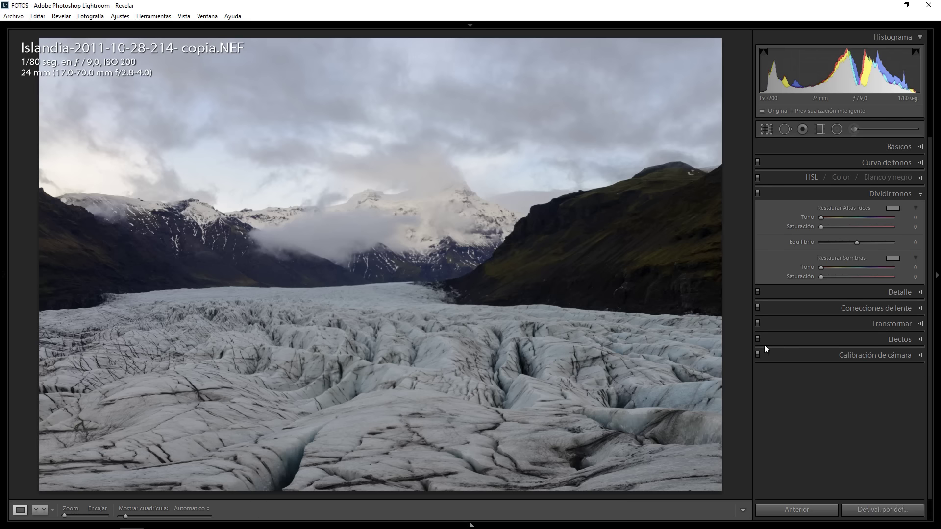
pyautogui.click(892, 209)
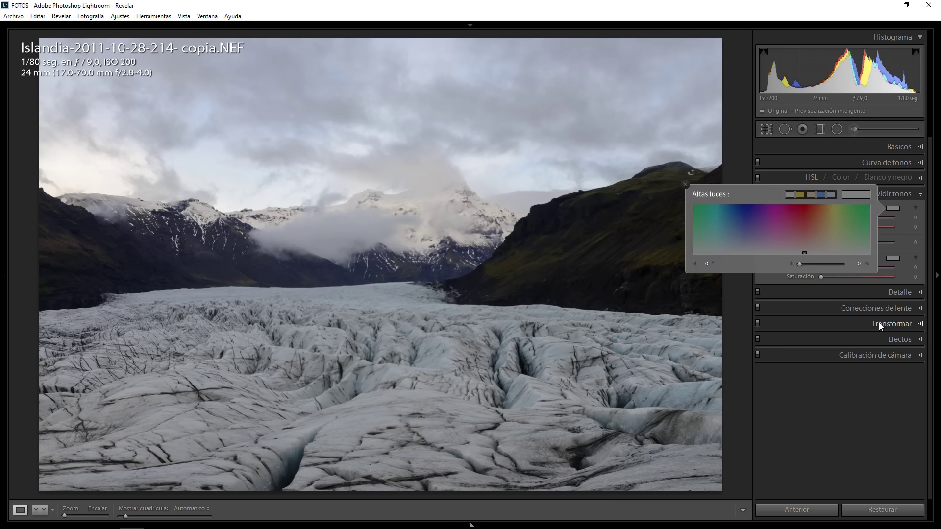
pyautogui.click(824, 216)
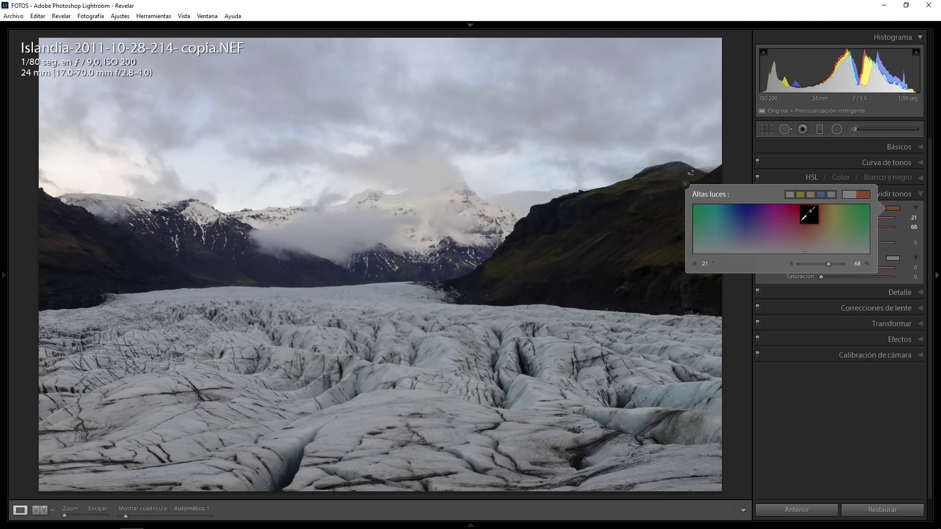
pyautogui.moveTo(815, 206)
pyautogui.mouseDown()
pyautogui.moveTo(357, 217)
pyautogui.moveTo(58, 172)
pyautogui.mouseUp()
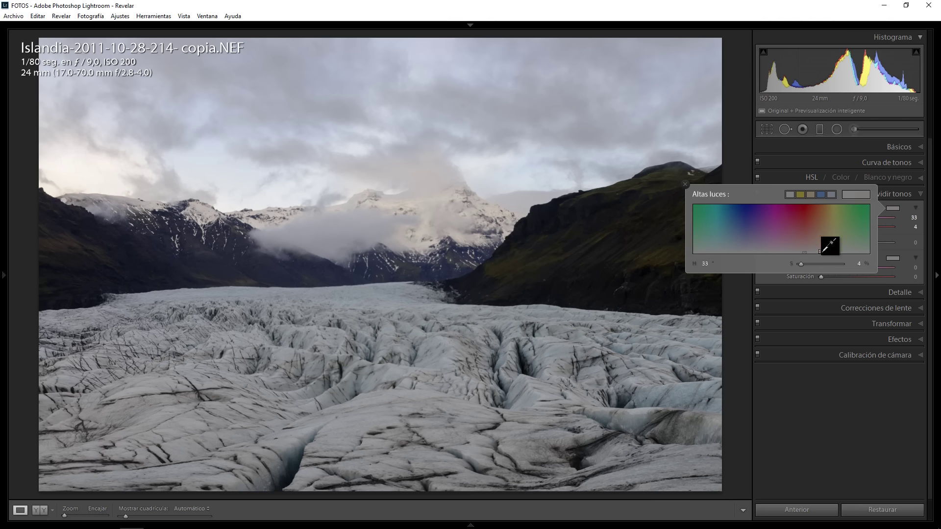
pyautogui.moveTo(802, 263); pyautogui.dragTo(805, 265)
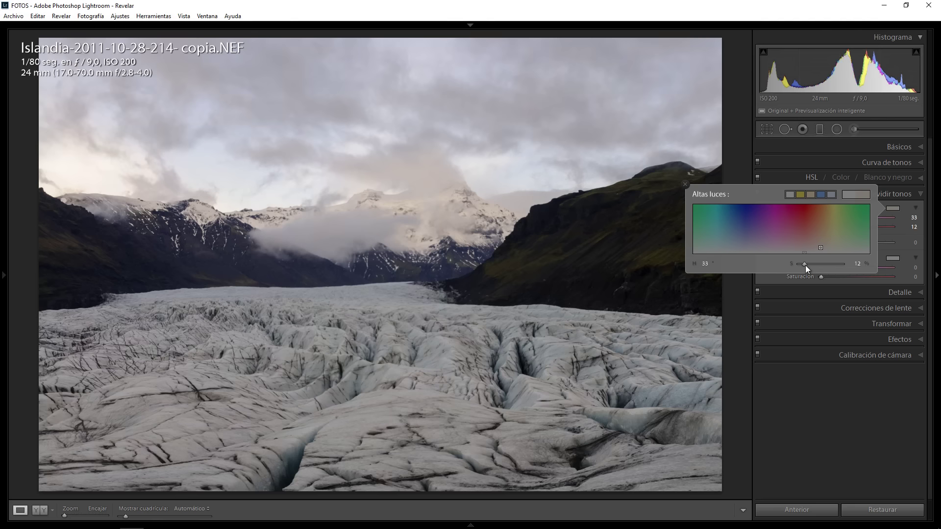
pyautogui.click(685, 185)
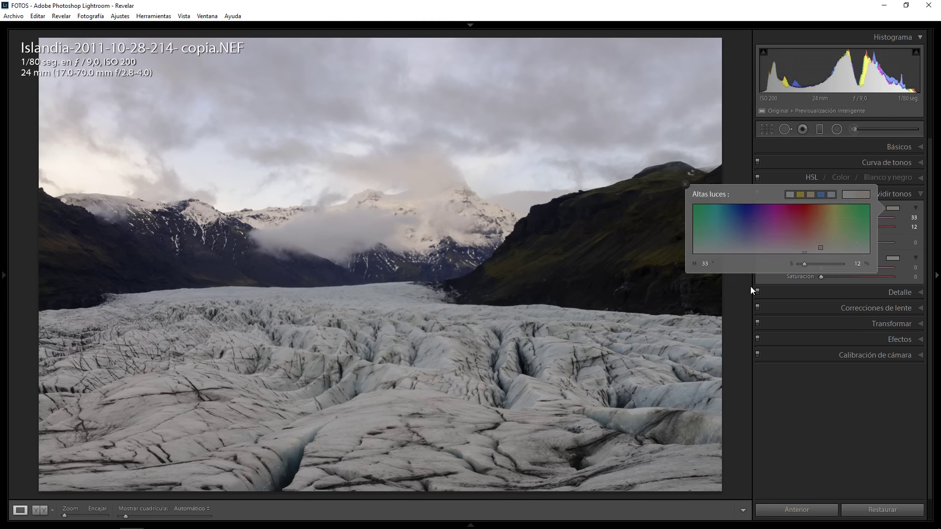
# Tint the shadows cool blue (hue 189, saturation 13) and toggle split toning to compare
pyautogui.click(895, 259)
pyautogui.click(824, 281)
pyautogui.moveTo(824, 281); pyautogui.dragTo(677, 395)
pyautogui.moveTo(811, 314); pyautogui.dragTo(805, 313)
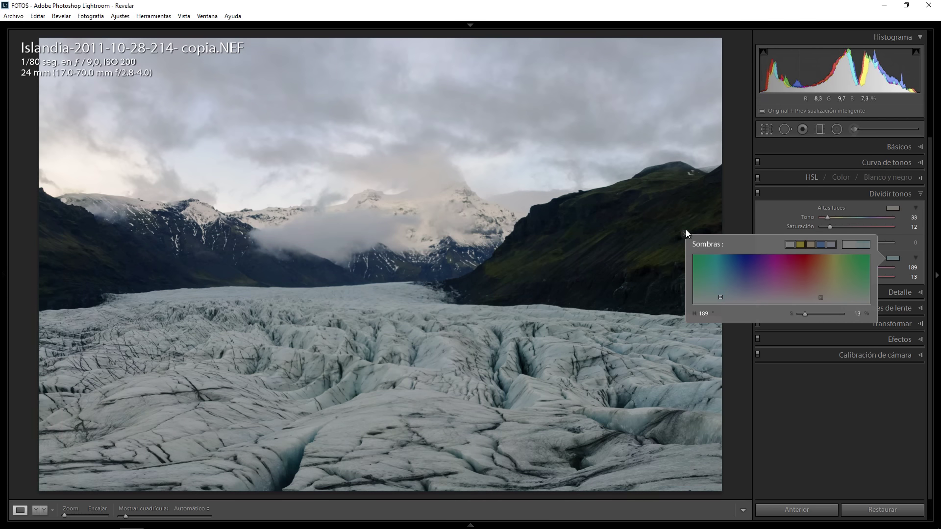
pyautogui.click(758, 194)
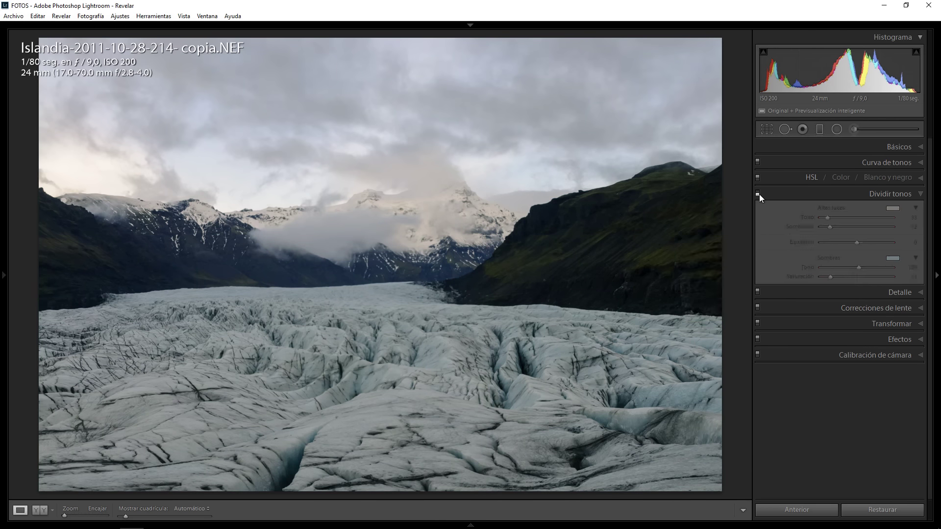
pyautogui.click(758, 194)
pyautogui.click(757, 194)
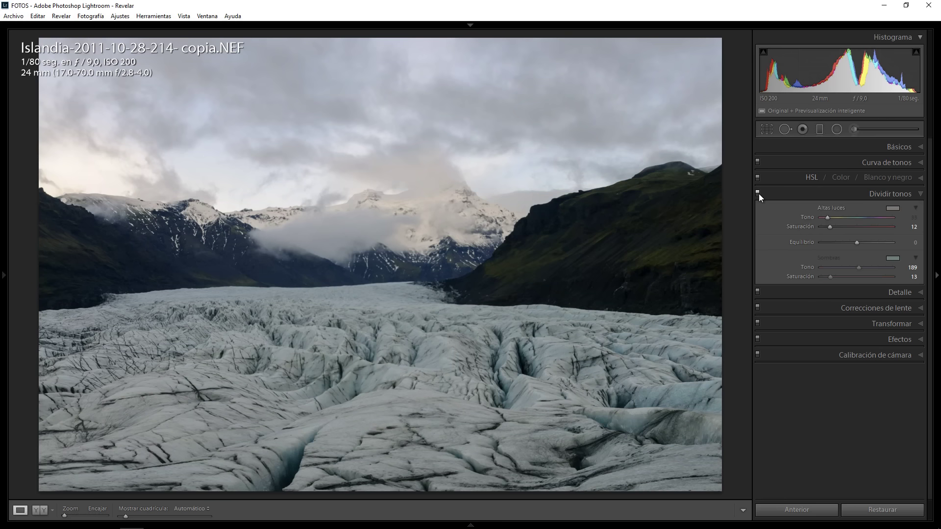
# Raise HSL saturation: reds +42, oranges +48, yellows +57
pyautogui.click(815, 179)
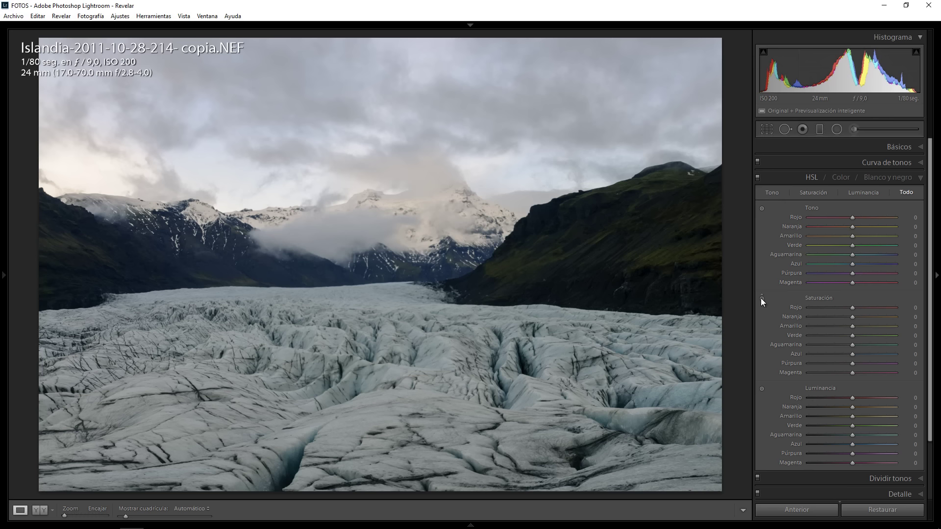
pyautogui.moveTo(853, 308)
pyautogui.mouseDown()
pyautogui.moveTo(871, 308)
pyautogui.moveTo(869, 326)
pyautogui.mouseUp()
pyautogui.moveTo(869, 317); pyautogui.dragTo(873, 317)
pyautogui.moveTo(878, 328); pyautogui.dragTo(878, 327)
# Increase saturation of the glacier's blue tones with the targeted saturation tool
pyautogui.click(762, 298)
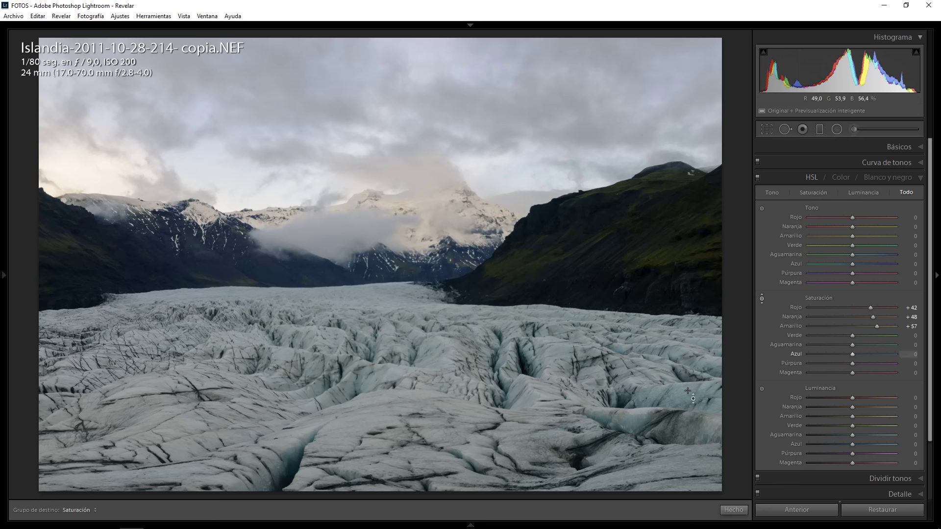
pyautogui.moveTo(688, 391); pyautogui.dragTo(690, 372)
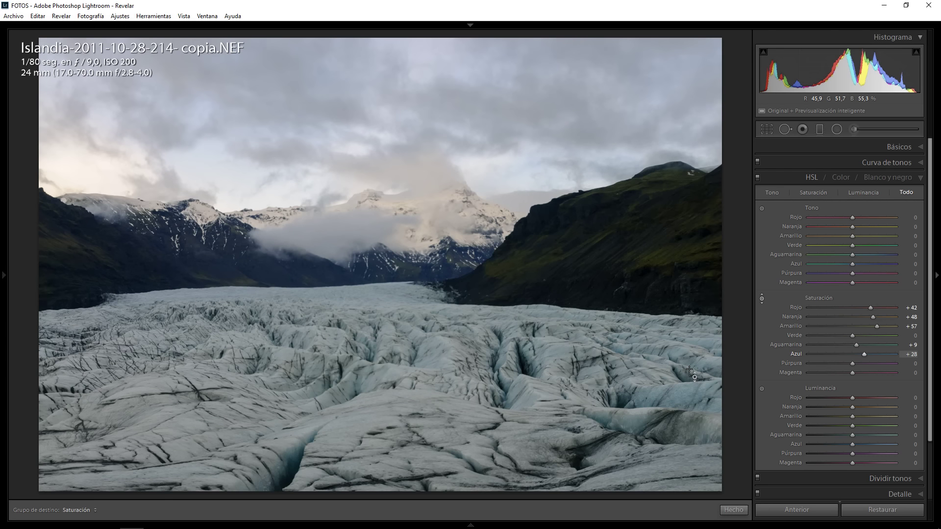
pyautogui.moveTo(689, 374); pyautogui.dragTo(689, 379)
# Darken the glacier blues, brighten yellows to luminance +54, and shift yellow hue to +39
pyautogui.click(762, 388)
pyautogui.moveTo(681, 395); pyautogui.dragTo(681, 407)
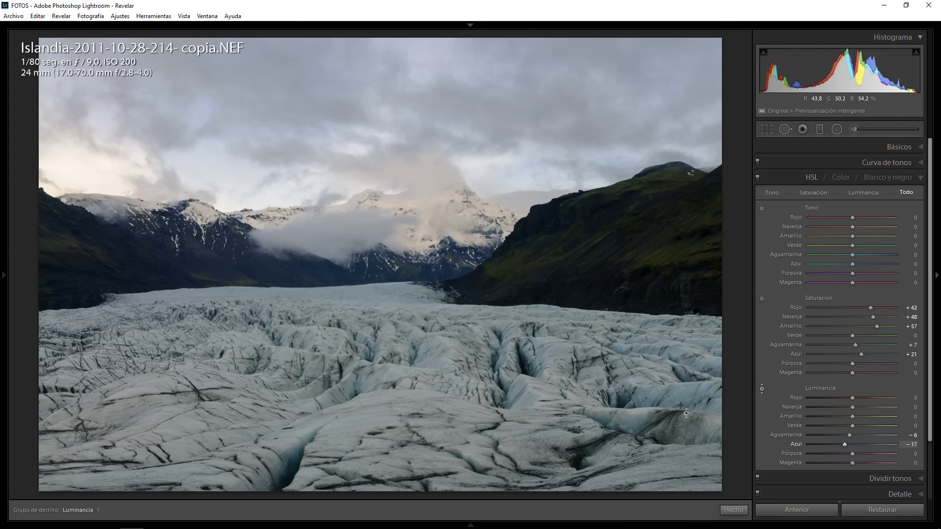
pyautogui.moveTo(682, 406); pyautogui.dragTo(681, 412)
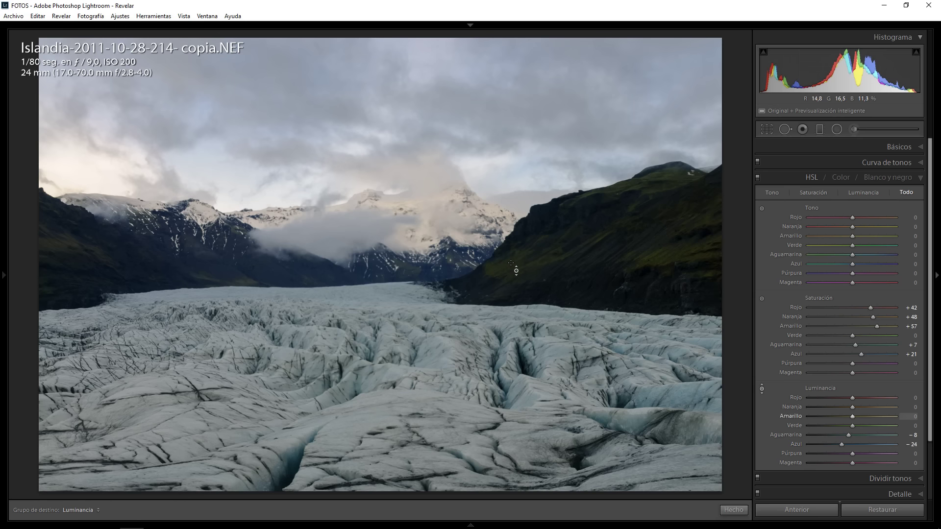
pyautogui.moveTo(511, 263); pyautogui.dragTo(513, 234)
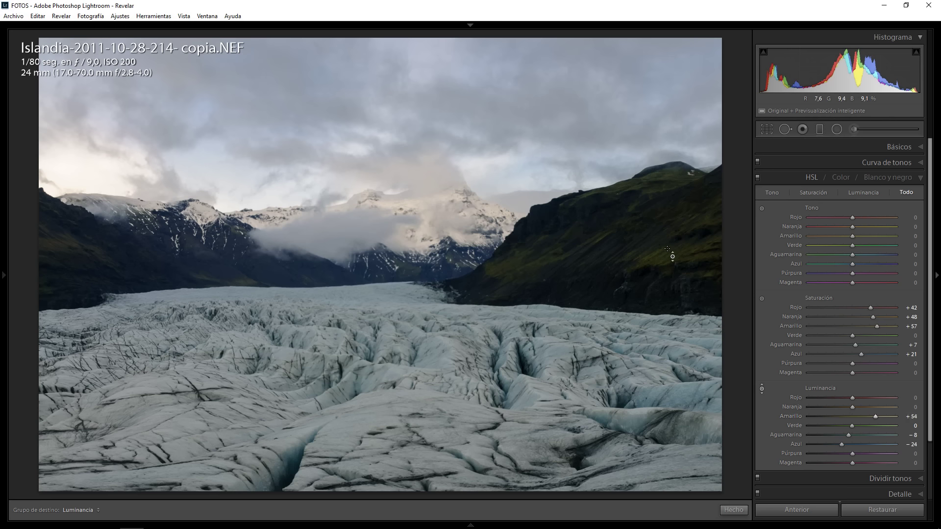
pyautogui.click(763, 208)
pyautogui.moveTo(505, 268)
pyautogui.mouseDown()
pyautogui.moveTo(506, 280)
pyautogui.moveTo(508, 243)
pyautogui.mouseUp()
# On the Red tone curve, anchor a midpoint and lift the upper end for pinker highlights
pyautogui.click(895, 165)
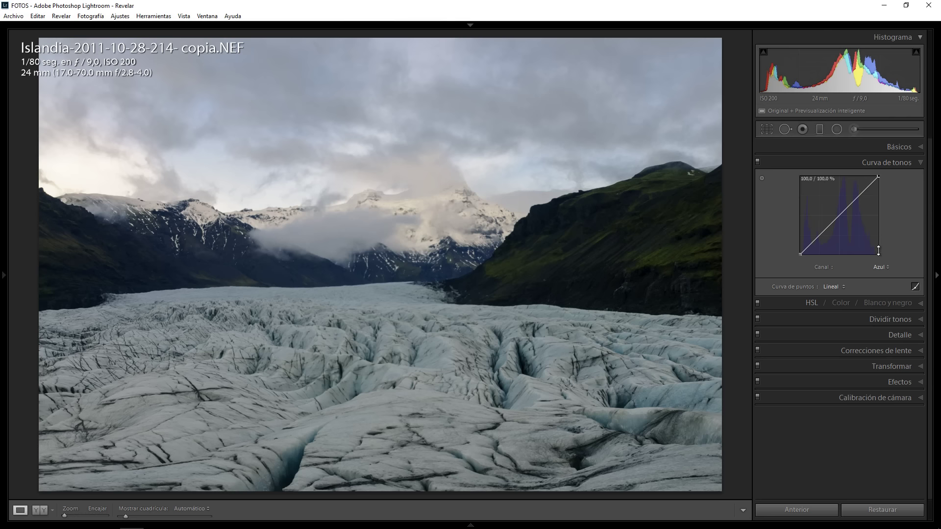
pyautogui.click(881, 270)
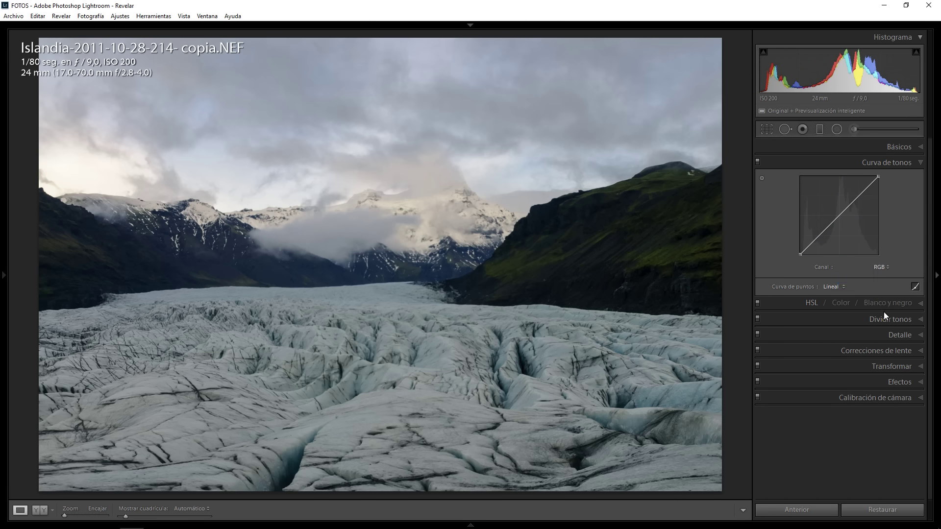
pyautogui.click(883, 268)
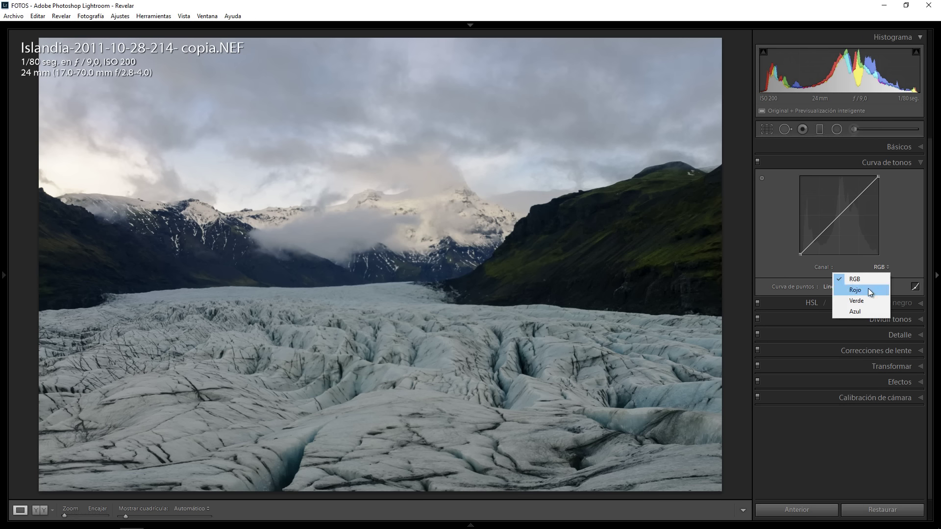
pyautogui.click(869, 289)
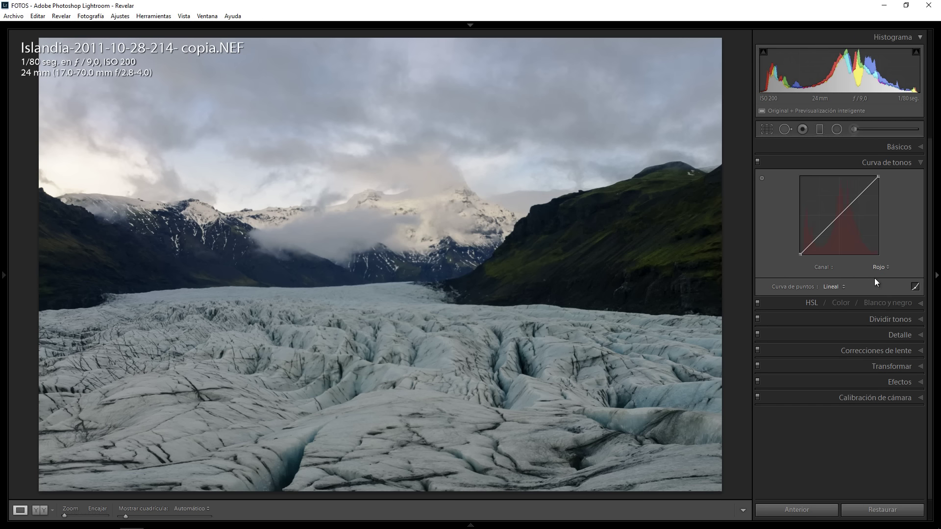
pyautogui.click(840, 215)
pyautogui.click(875, 180)
pyautogui.moveTo(875, 180); pyautogui.dragTo(877, 179)
pyautogui.click(880, 267)
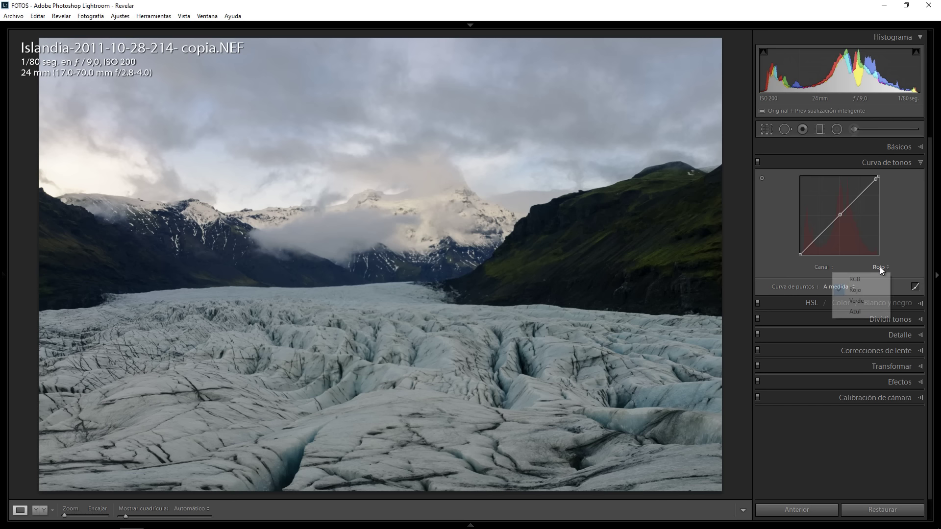
pyautogui.click(865, 311)
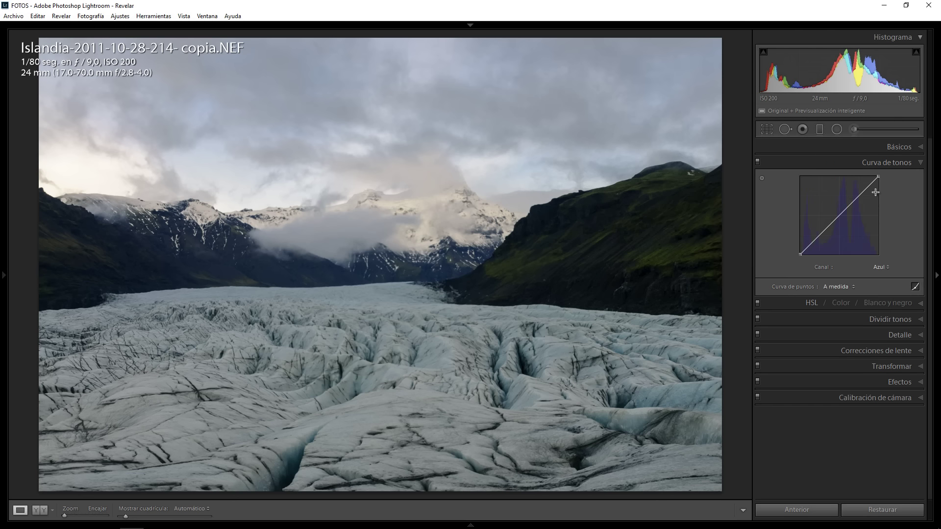
# On the Blue tone curve, anchor a midpoint and pull the top end slightly down
pyautogui.click(840, 214)
pyautogui.click(876, 178)
pyautogui.moveTo(877, 178); pyautogui.dragTo(877, 177)
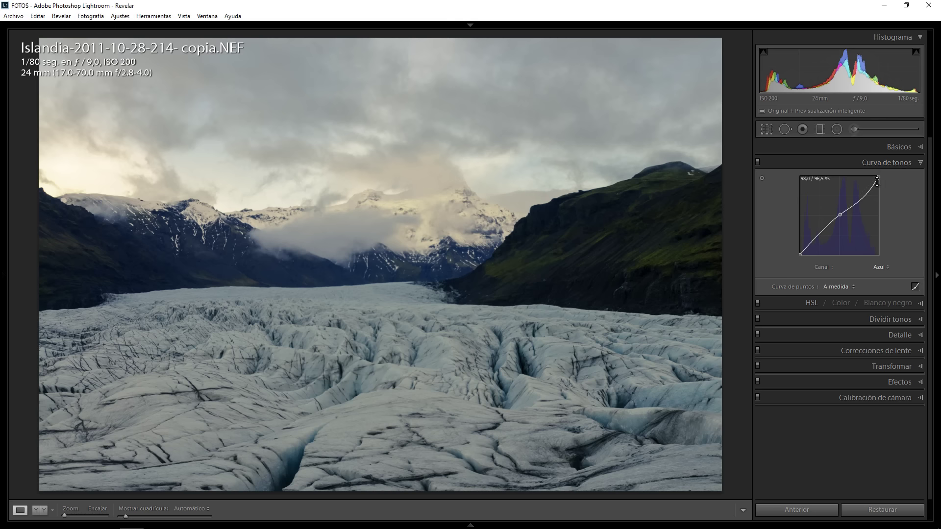
pyautogui.moveTo(877, 178); pyautogui.dragTo(875, 182)
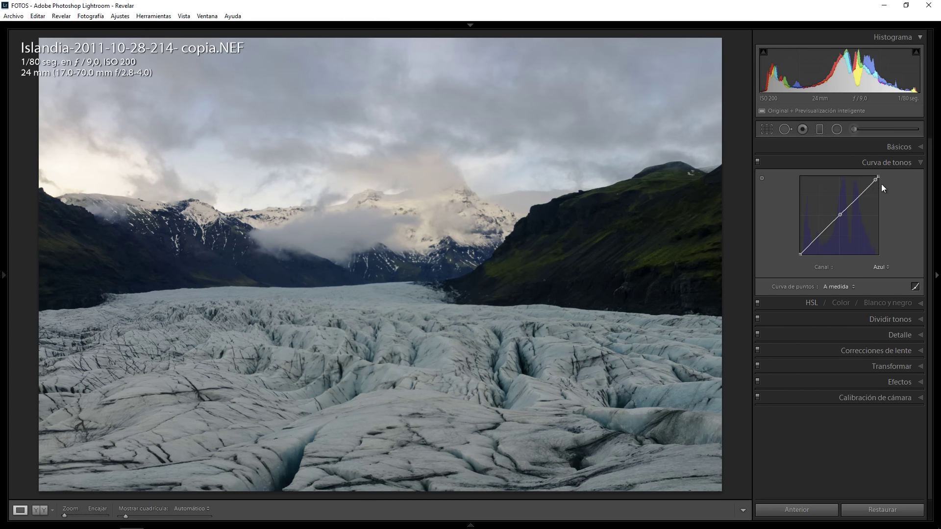
pyautogui.click(875, 180)
pyautogui.moveTo(803, 253); pyautogui.dragTo(802, 253)
pyautogui.click(883, 268)
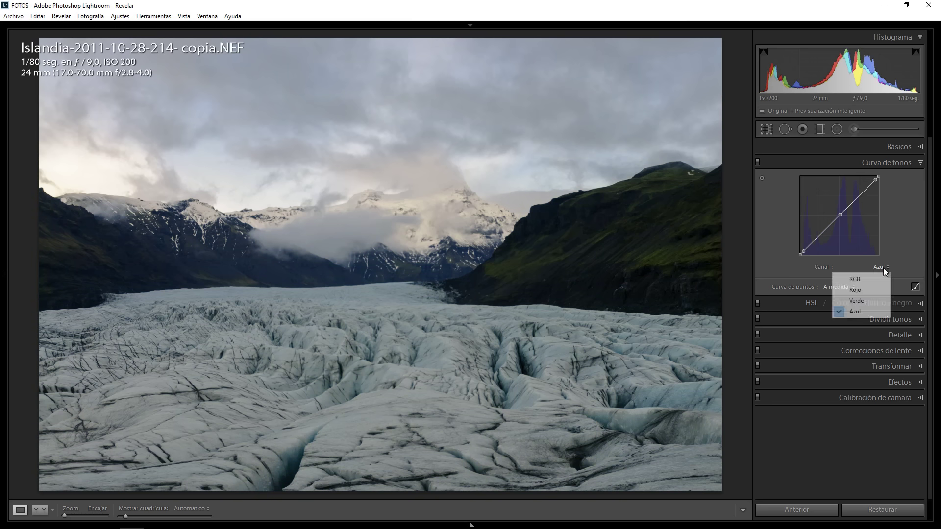
# On the Green tone curve, add a midpoint and upper point, nudging the highlight point down
pyautogui.click(868, 301)
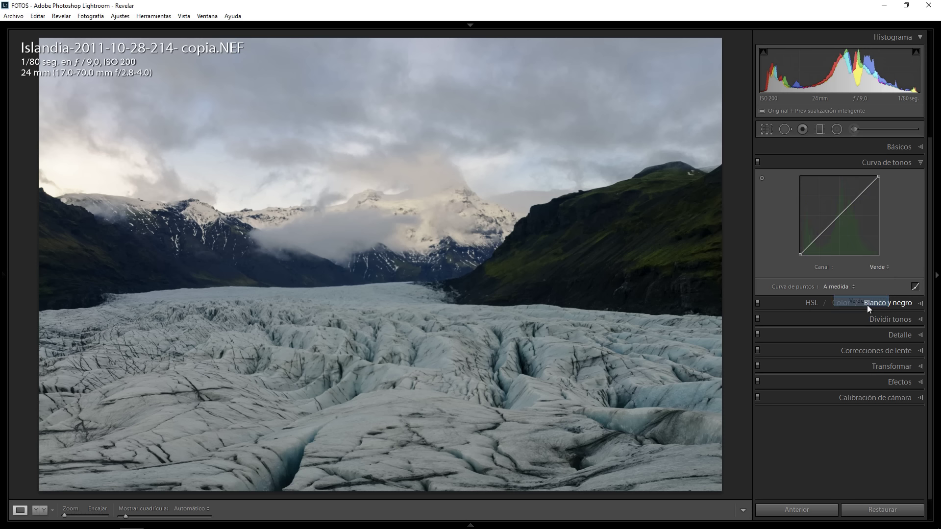
pyautogui.click(840, 215)
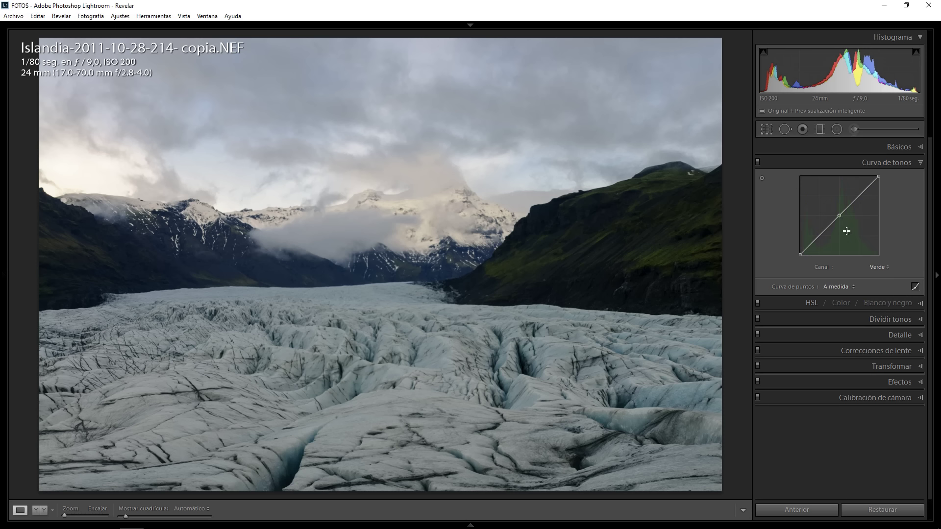
pyautogui.click(861, 193)
pyautogui.click(875, 180)
pyautogui.moveTo(875, 180)
pyautogui.mouseDown()
pyautogui.moveTo(881, 200)
pyautogui.moveTo(875, 182)
pyautogui.mouseUp()
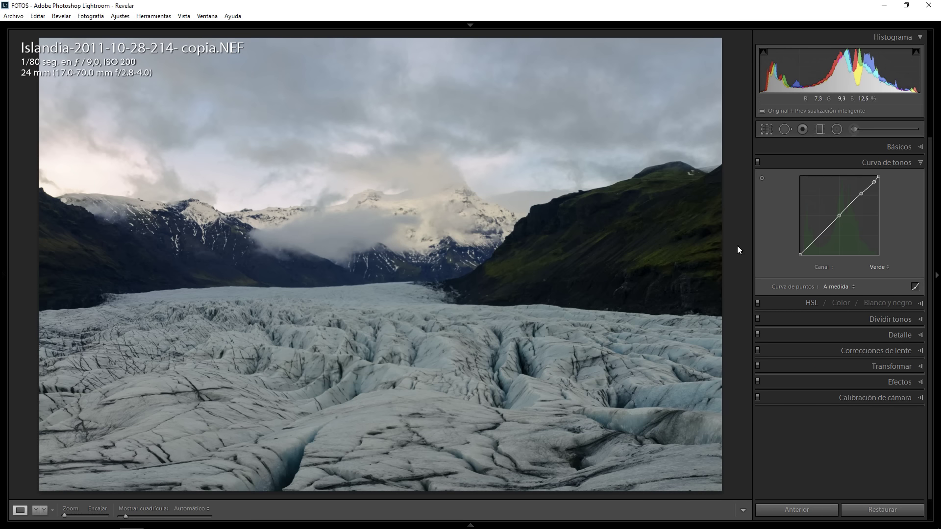
pyautogui.click(892, 149)
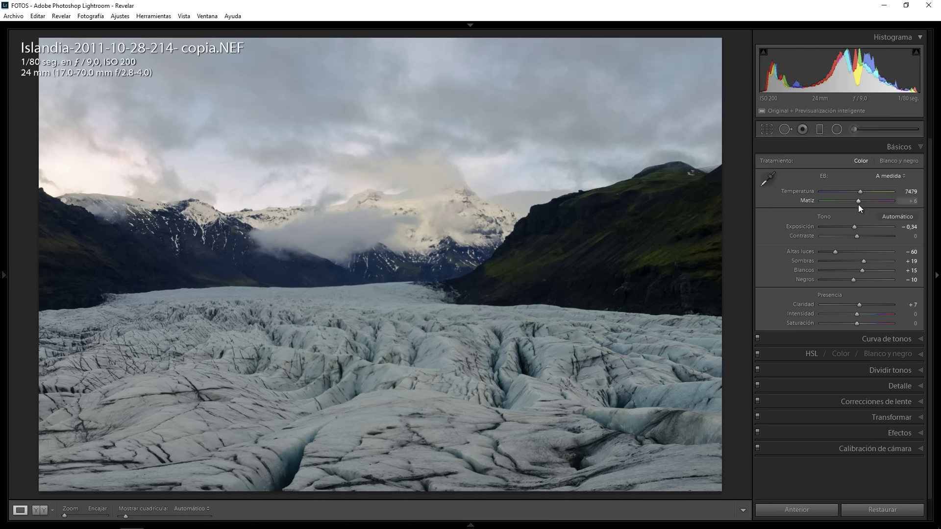
# Raise the white-balance tint from +6 to +10 and compare before and after with \
pyautogui.moveTo(857, 201); pyautogui.dragTo(861, 201)
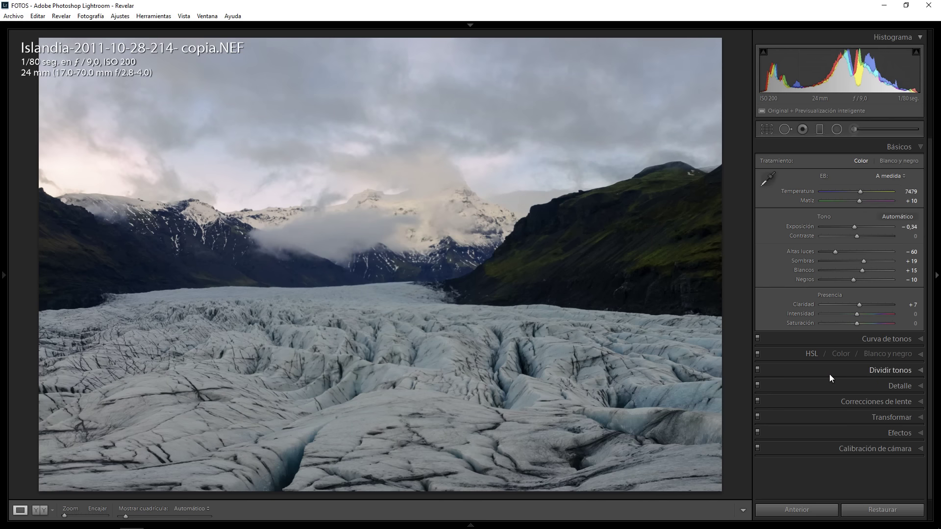
pyautogui.press('\\')
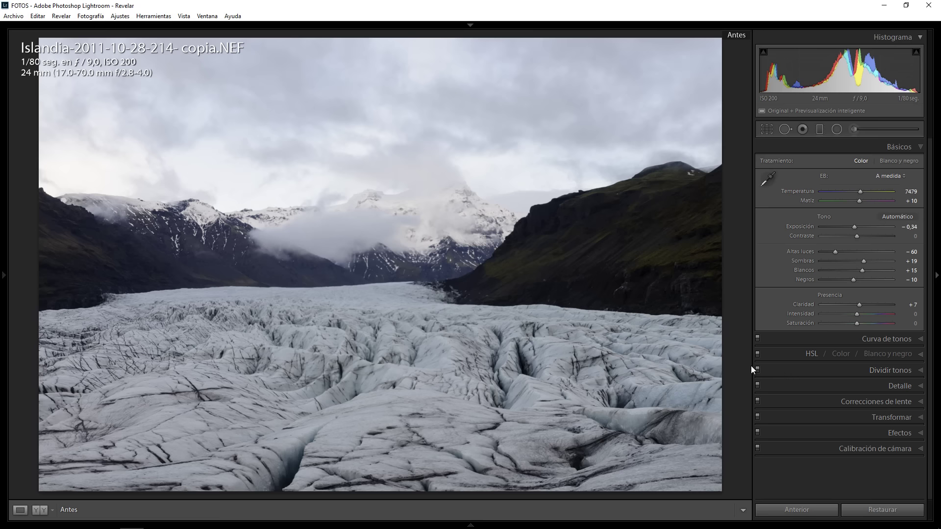
pyautogui.press('\\')
pyautogui.press('\\')
pyautogui.press('\\')
pyautogui.press('\\')
pyautogui.press('\\')
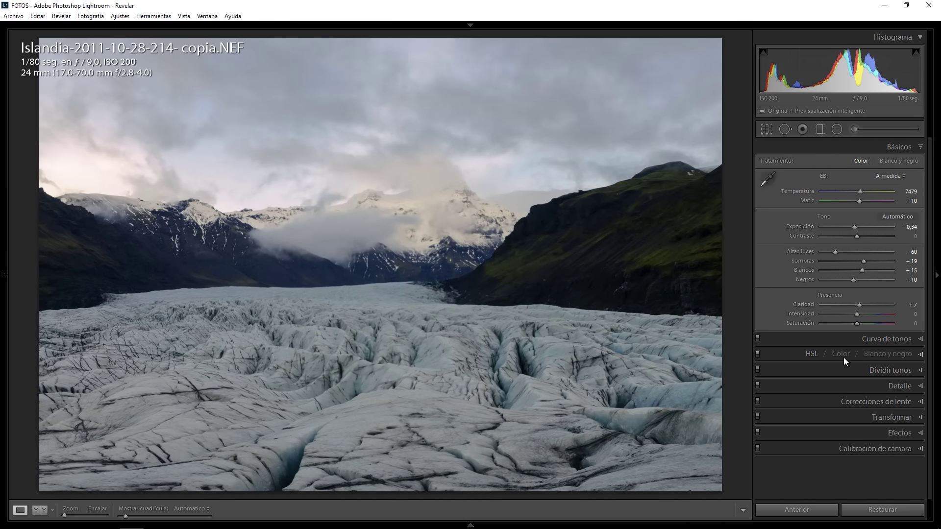
pyautogui.click(900, 385)
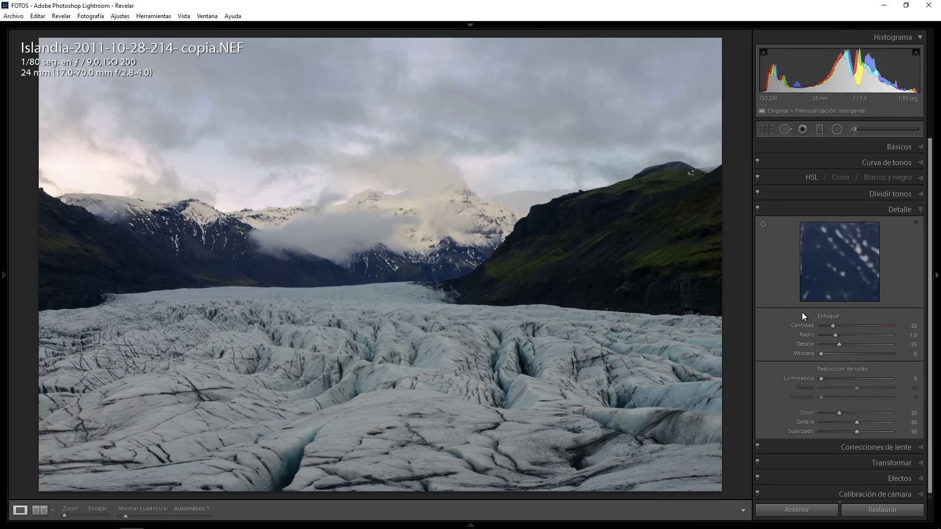
# Set sharpening to Amount 74, Radius 1,0, Detail 60 and Masking 35, previewing the mask with Alt
pyautogui.moveTo(834, 336); pyautogui.dragTo(822, 337)
pyautogui.moveTo(833, 326); pyautogui.dragTo(849, 326)
pyautogui.press('alt')
pyautogui.moveTo(822, 353); pyautogui.dragTo(843, 359)
# Inspect the lower glacier crevasses at 1:1, then return to the fit view
pyautogui.click(465, 401)
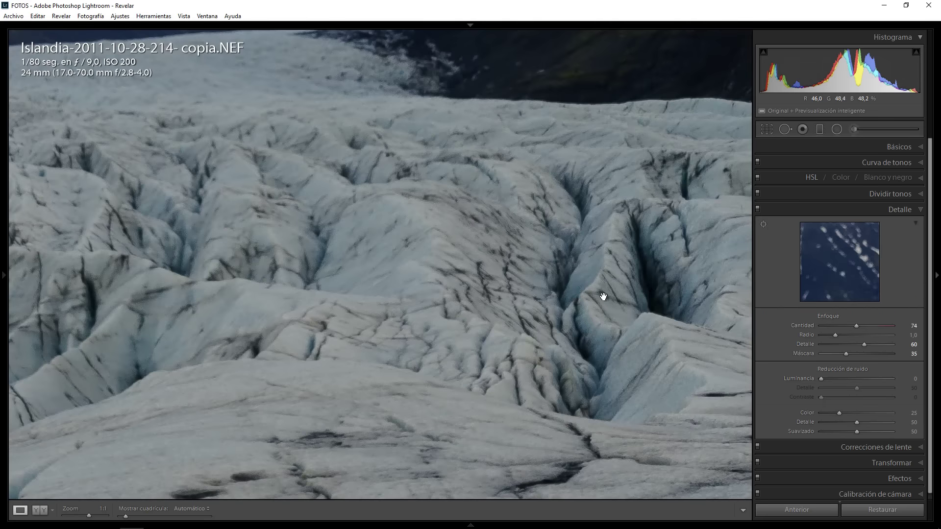
pyautogui.moveTo(627, 268); pyautogui.dragTo(471, 251)
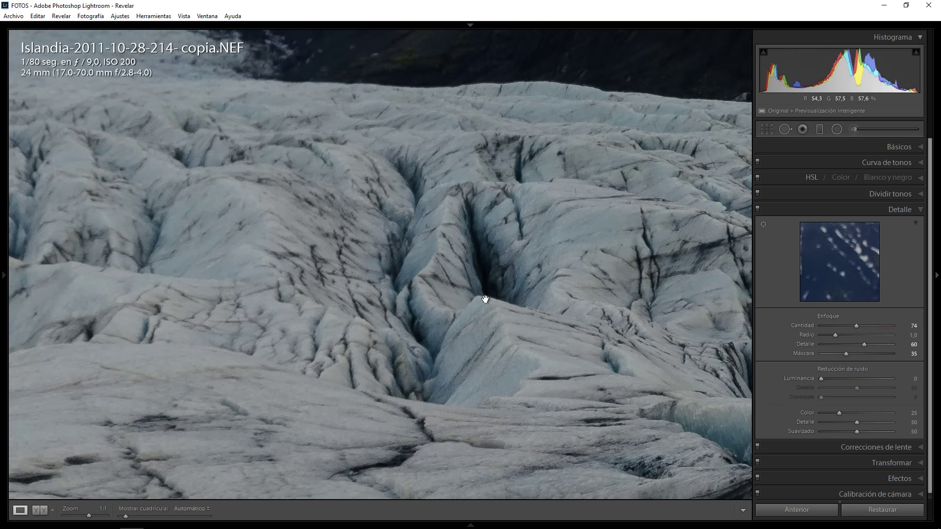
pyautogui.click(519, 292)
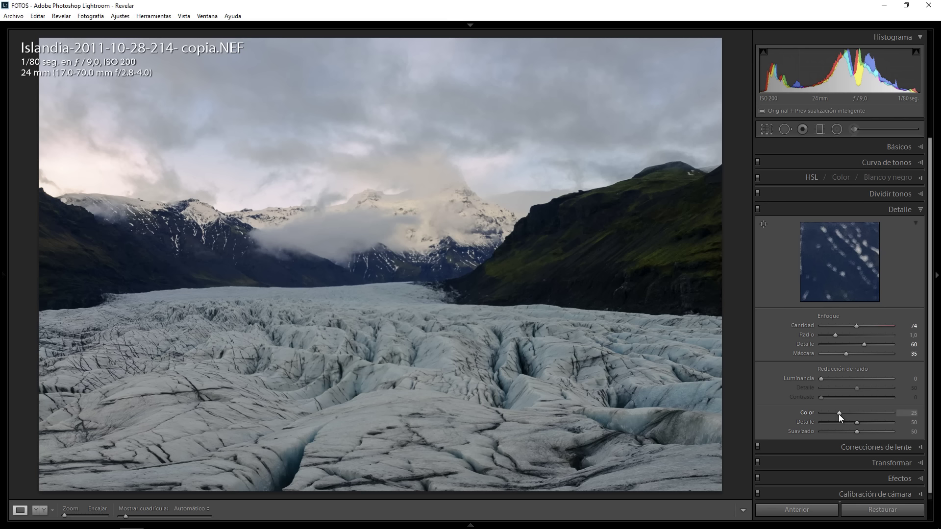
# Raise colour noise reduction to 100, check the right slope at 1:1, and compare with Detail toggled
pyautogui.moveTo(840, 413); pyautogui.dragTo(901, 410)
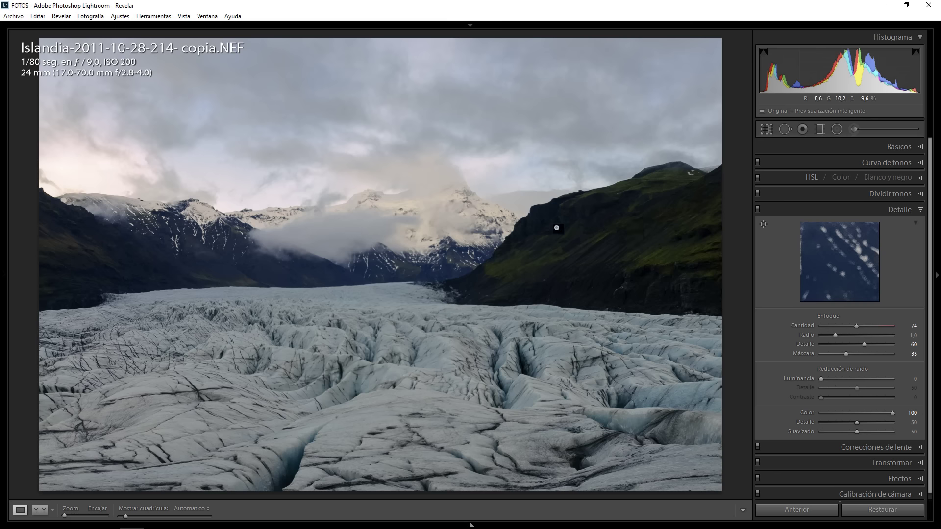
pyautogui.click(658, 257)
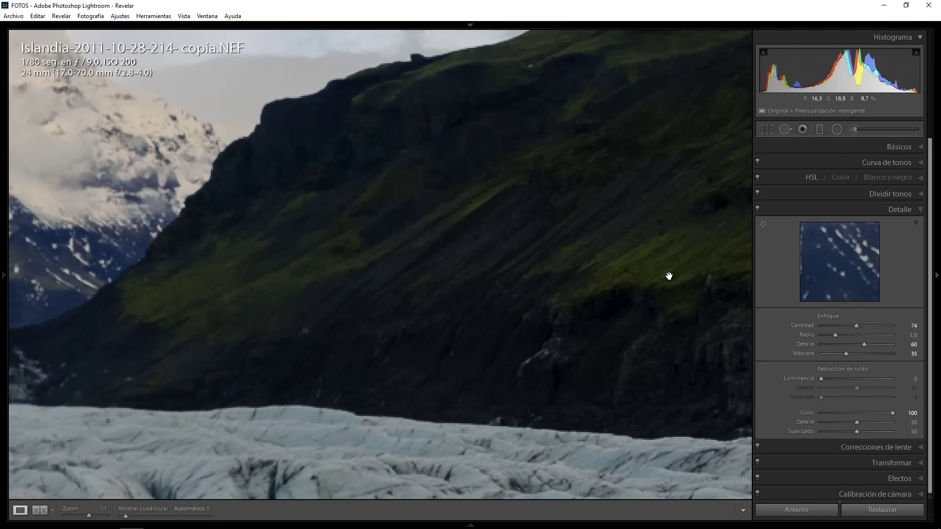
pyautogui.click(758, 208)
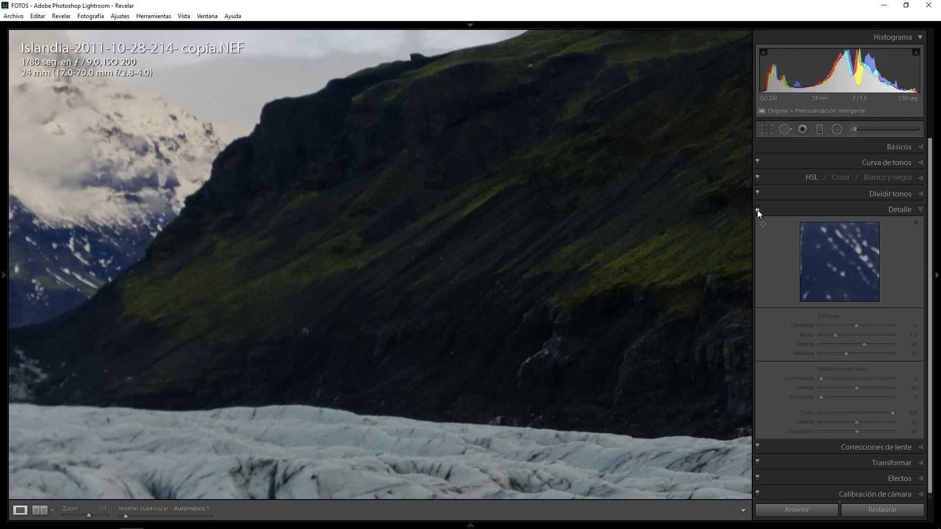
pyautogui.click(758, 209)
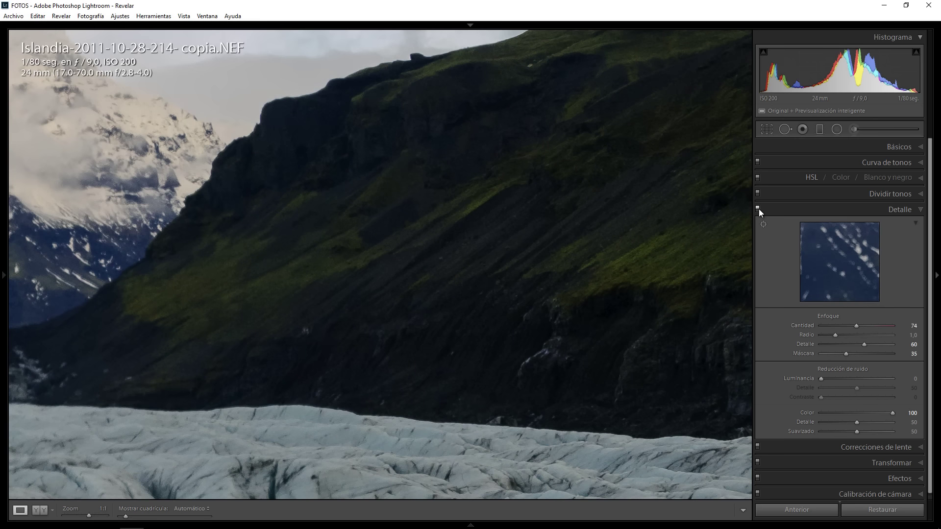
pyautogui.click(758, 208)
pyautogui.click(568, 330)
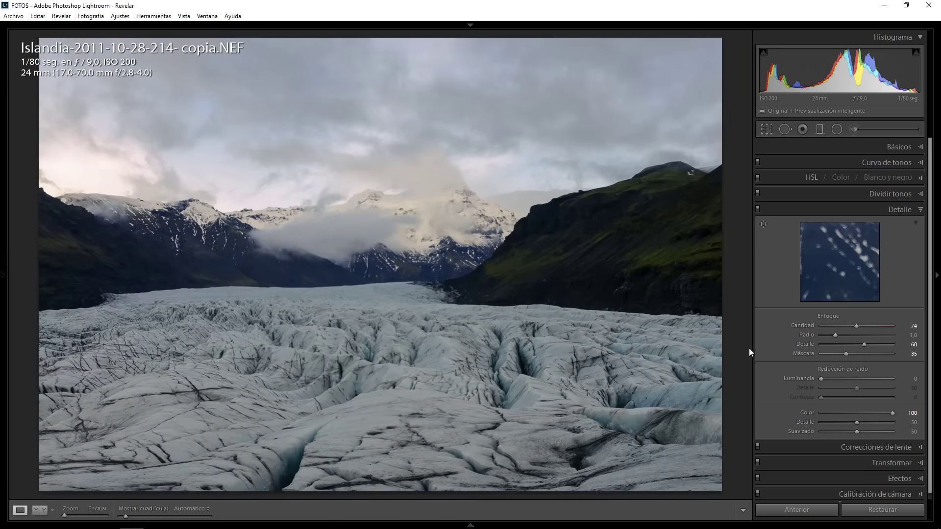
# Browse the Lens Corrections, Transform and Effects panels, then start a graduated filter
pyautogui.click(875, 447)
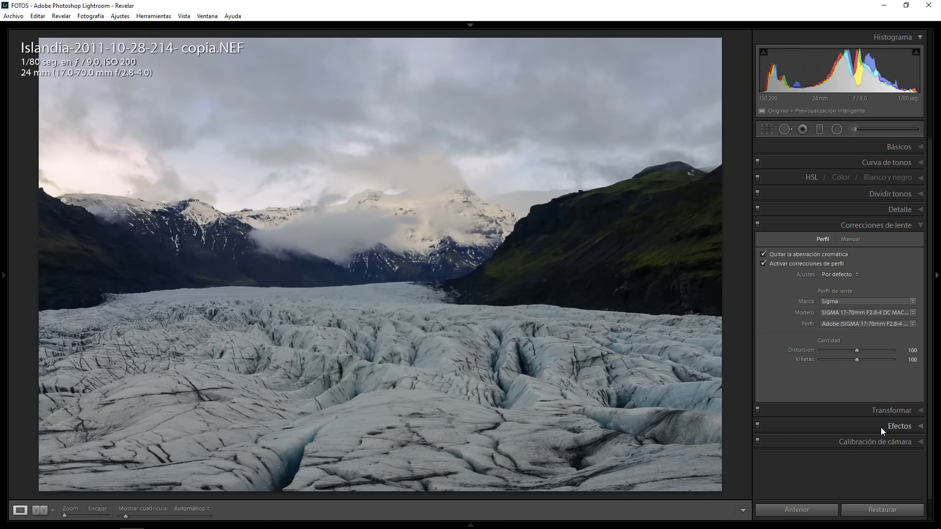
pyautogui.click(889, 411)
pyautogui.click(902, 438)
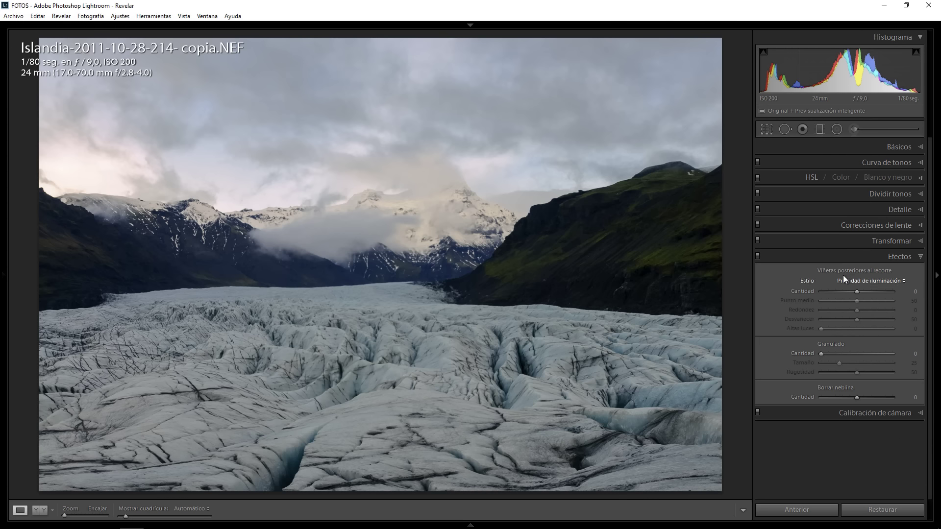
pyautogui.click(818, 131)
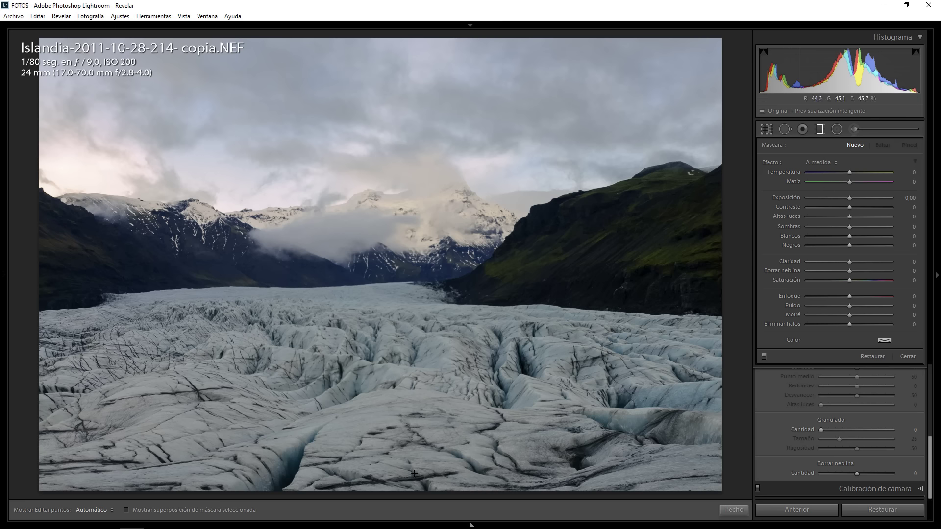
# Draw a graduated filter over the lower glacier with clarity 18, dehaze 27, exposure −0,26, sharpness 24
pyautogui.moveTo(386, 491)
pyautogui.mouseDown()
pyautogui.moveTo(378, 273)
pyautogui.moveTo(386, 280)
pyautogui.mouseUp()
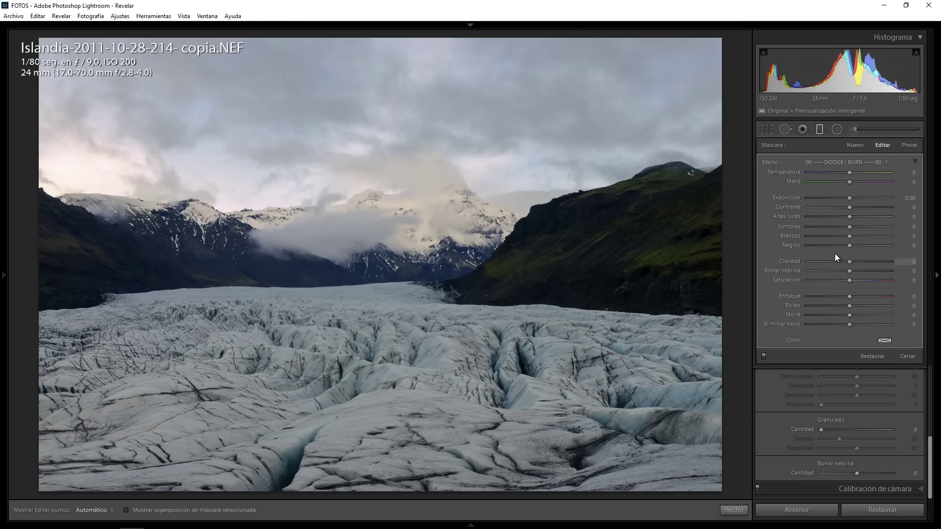
pyautogui.moveTo(850, 261); pyautogui.dragTo(855, 261)
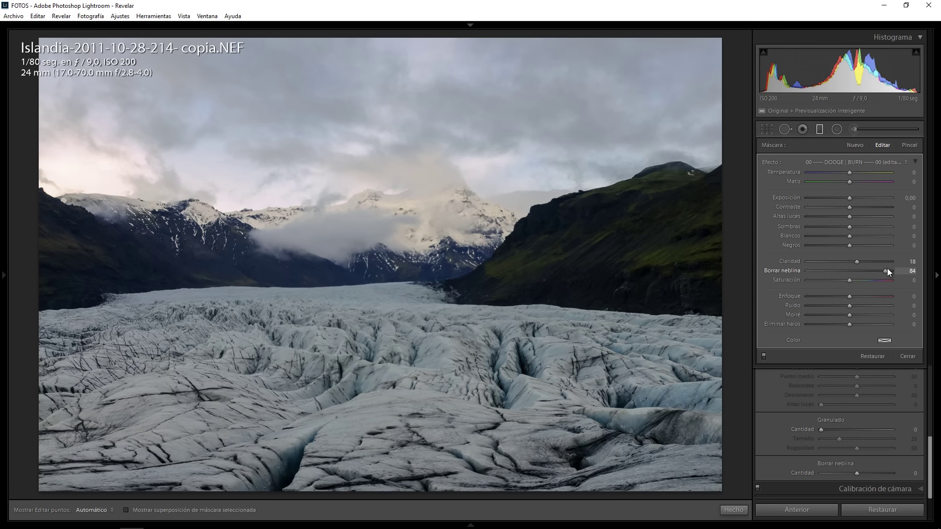
pyautogui.moveTo(888, 269); pyautogui.dragTo(861, 271)
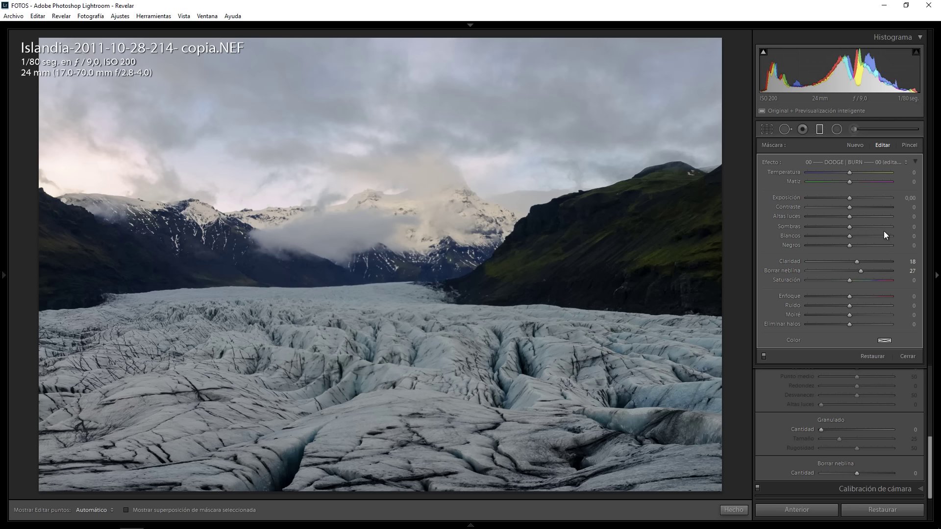
pyautogui.moveTo(848, 199); pyautogui.dragTo(846, 198)
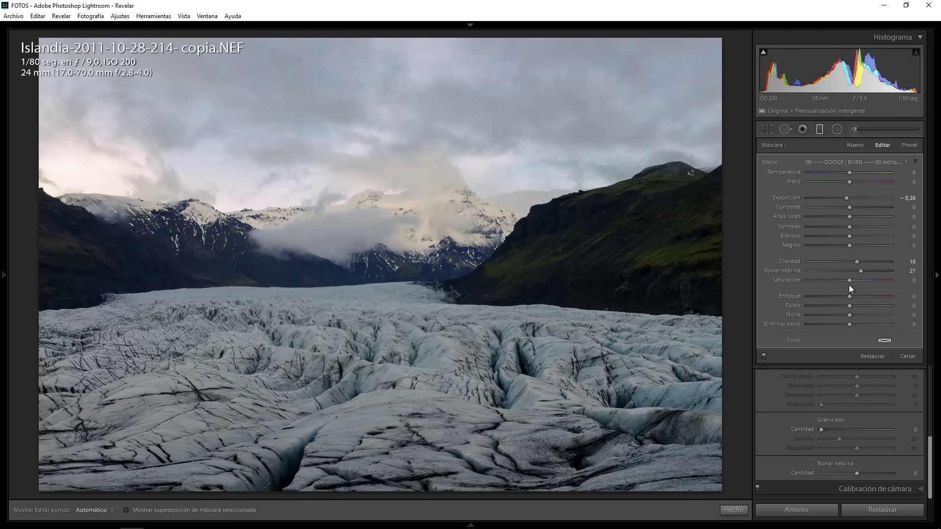
pyautogui.moveTo(850, 296); pyautogui.dragTo(861, 296)
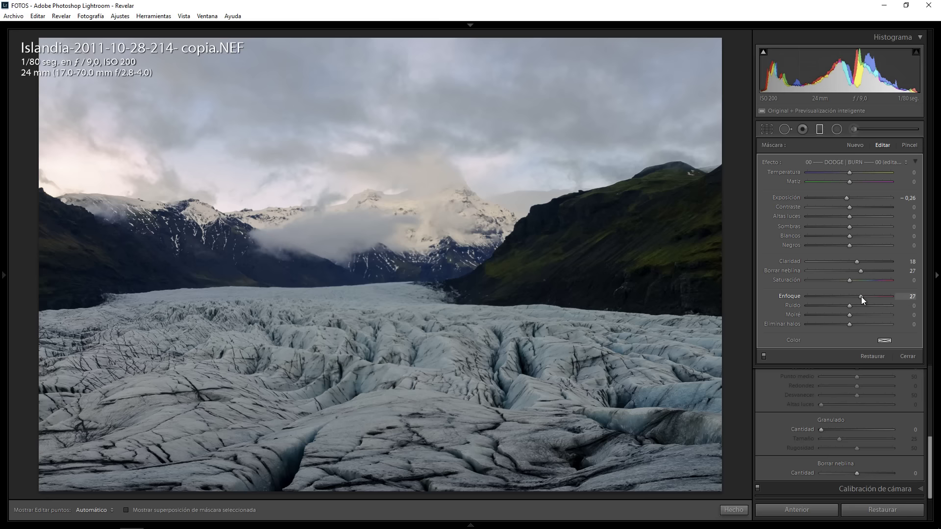
# Give the glacier filter a pale, desaturated blue tint sampled from the ice
pyautogui.click(884, 340)
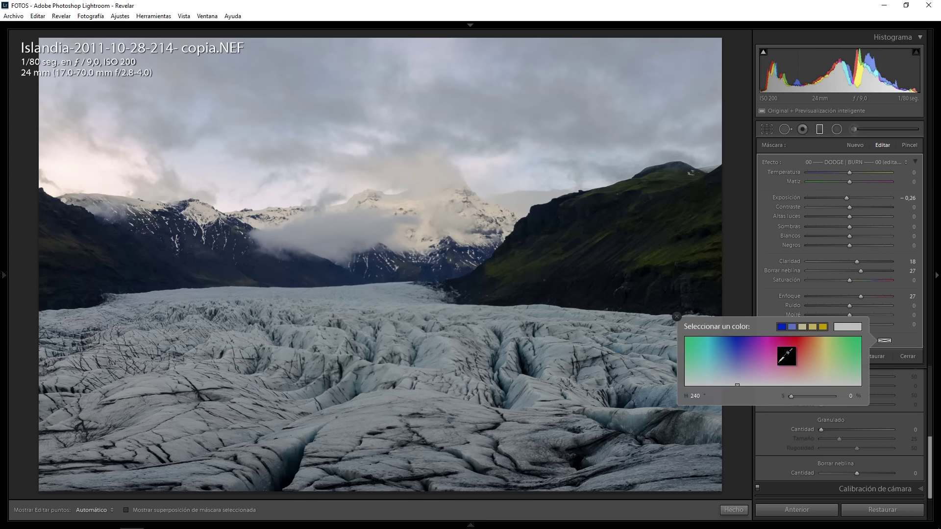
pyautogui.click(804, 361)
pyautogui.moveTo(804, 360)
pyautogui.mouseDown()
pyautogui.moveTo(675, 385)
pyautogui.moveTo(674, 396)
pyautogui.moveTo(620, 350)
pyautogui.mouseUp()
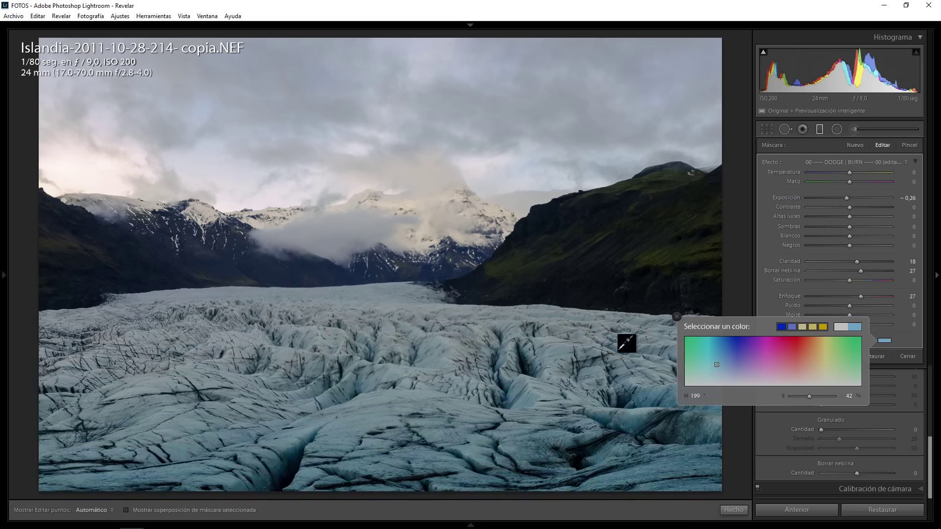
pyautogui.moveTo(620, 351); pyautogui.dragTo(614, 351)
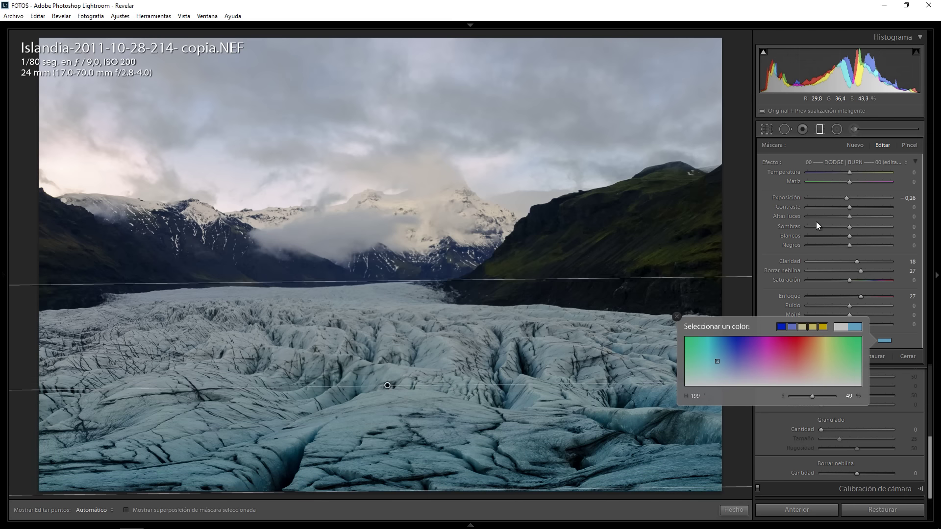
pyautogui.click(677, 317)
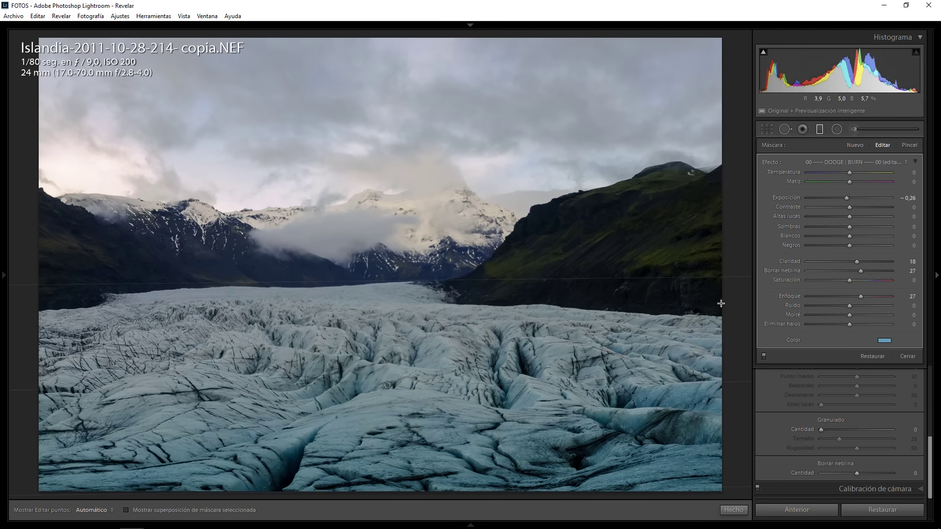
pyautogui.click(884, 341)
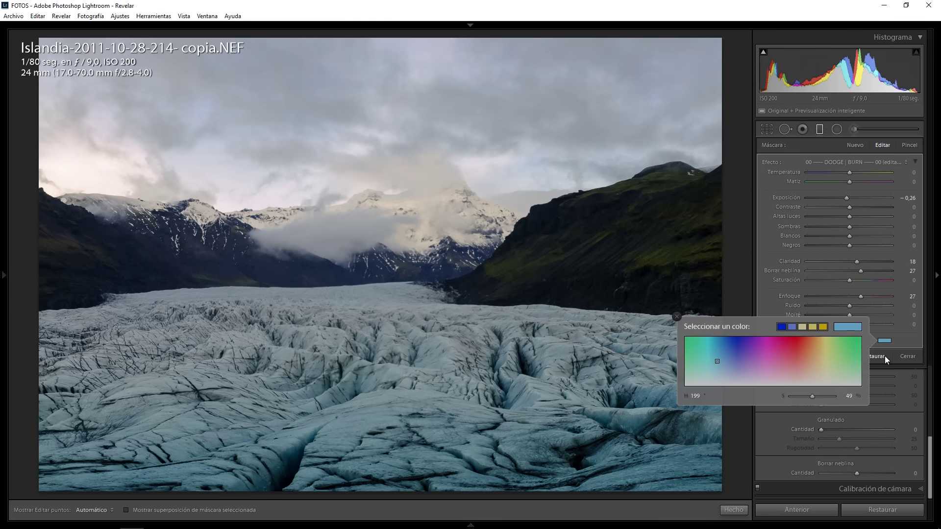
pyautogui.moveTo(812, 395); pyautogui.dragTo(801, 399)
pyautogui.click(676, 318)
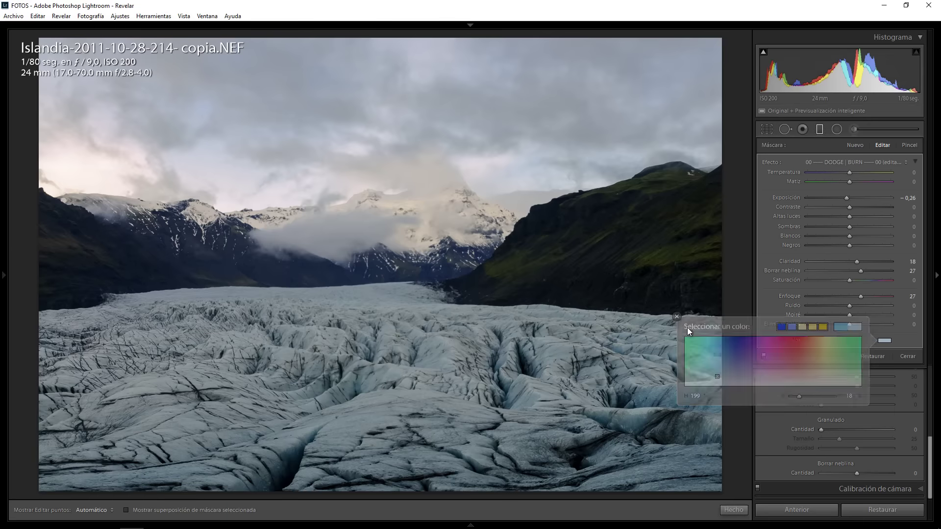
# Compare the glacier filter on and off, then lower its exposure to −0,30
pyautogui.click(764, 354)
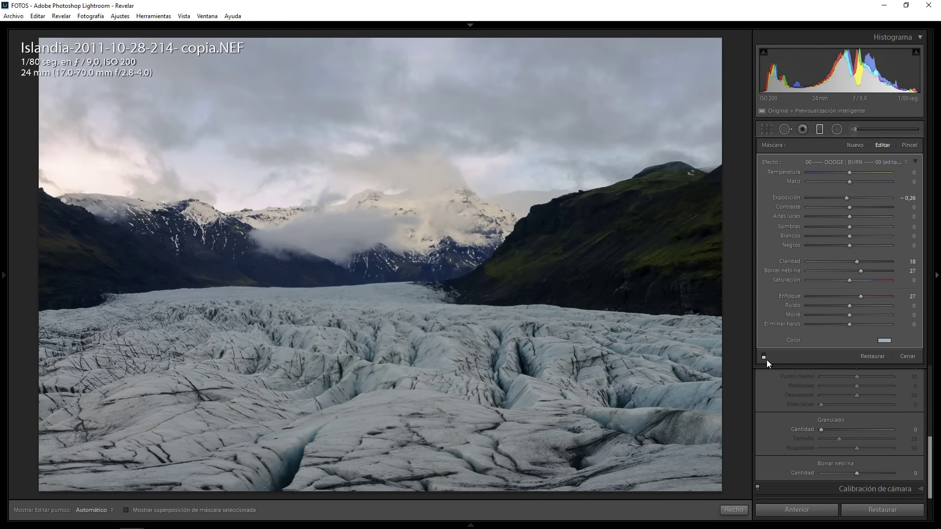
pyautogui.click(763, 357)
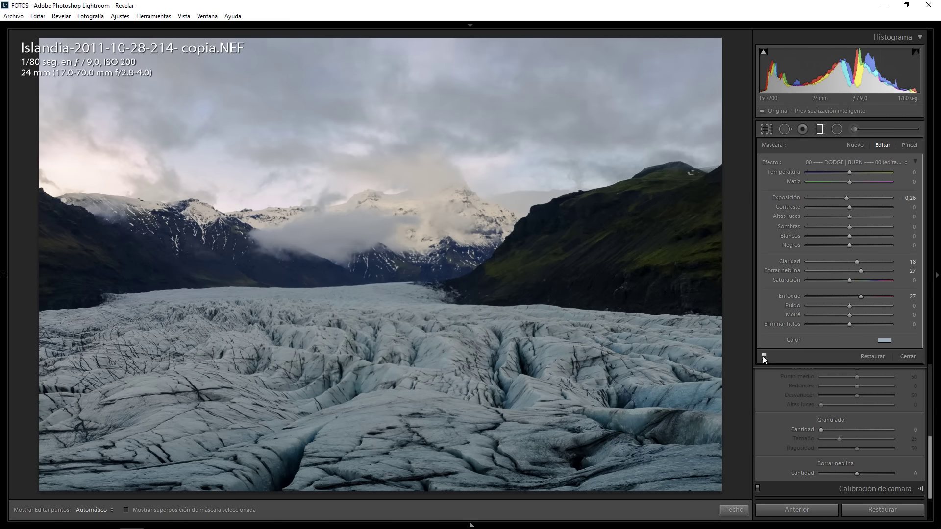
pyautogui.click(763, 357)
pyautogui.click(765, 358)
pyautogui.moveTo(843, 199); pyautogui.dragTo(842, 199)
pyautogui.moveTo(846, 200); pyautogui.dragTo(844, 201)
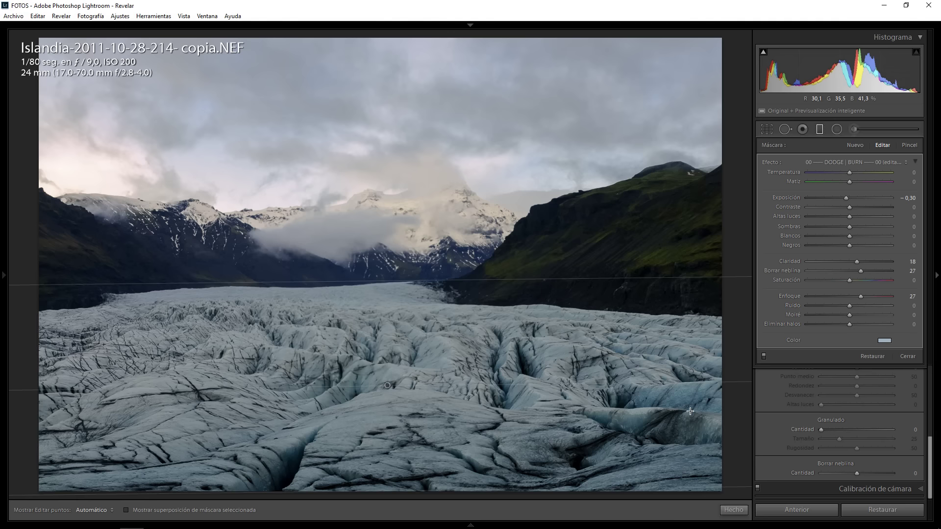
pyautogui.moveTo(687, 409)
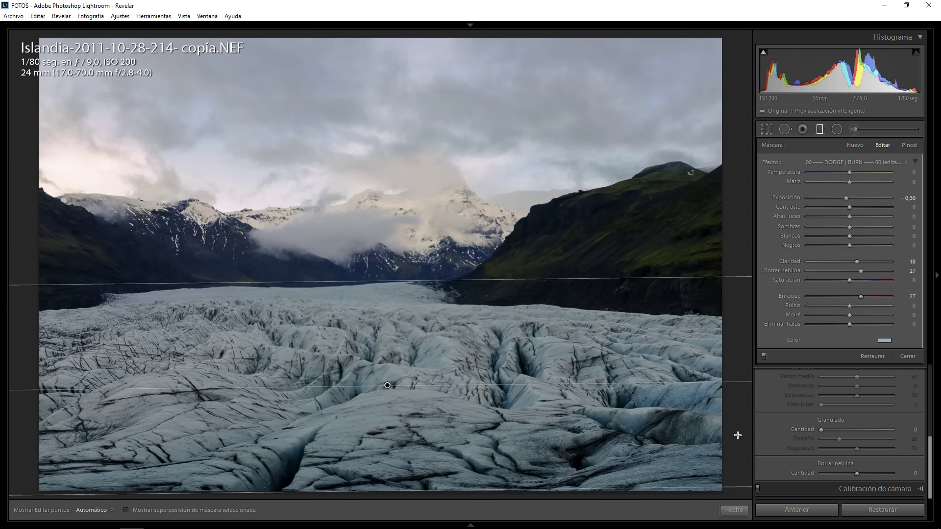
# Reset the filter settings and draw a diagonal graduated filter from the sky at exposure 0,30
pyautogui.doubleClick(774, 163)
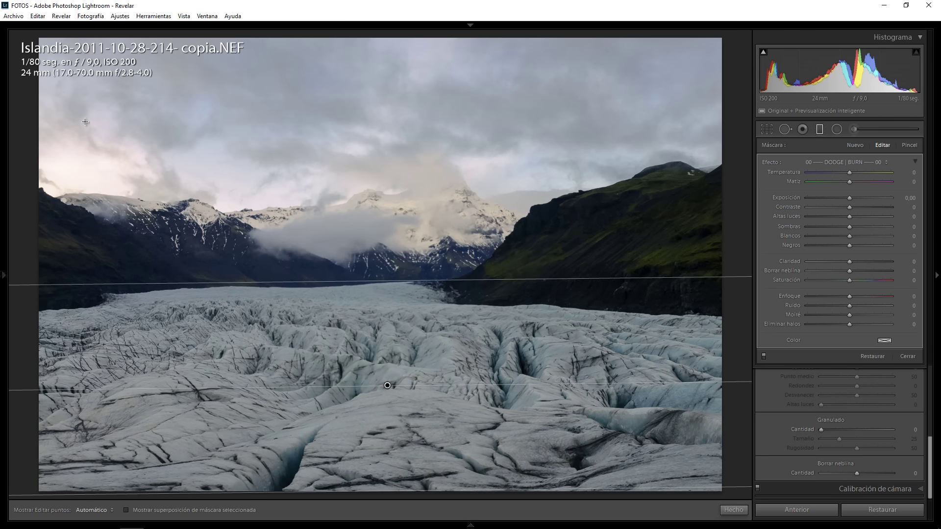
pyautogui.moveTo(86, 121)
pyautogui.mouseDown()
pyautogui.moveTo(702, 310)
pyautogui.moveTo(768, 320)
pyautogui.mouseUp()
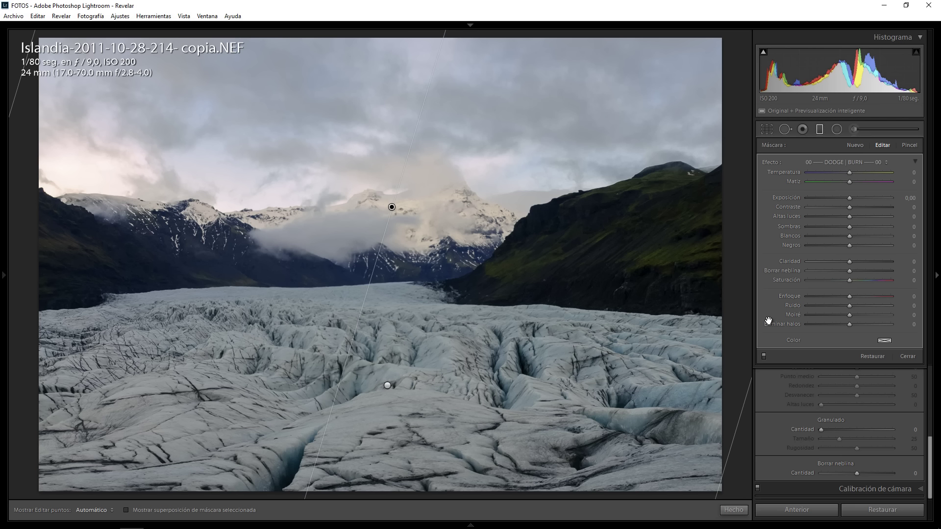
pyautogui.moveTo(850, 198); pyautogui.dragTo(853, 198)
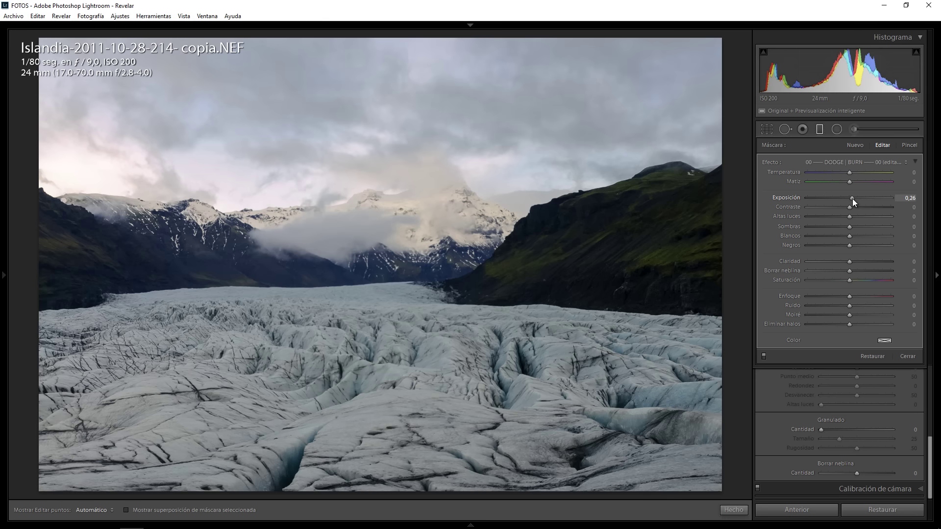
pyautogui.moveTo(853, 199); pyautogui.dragTo(853, 199)
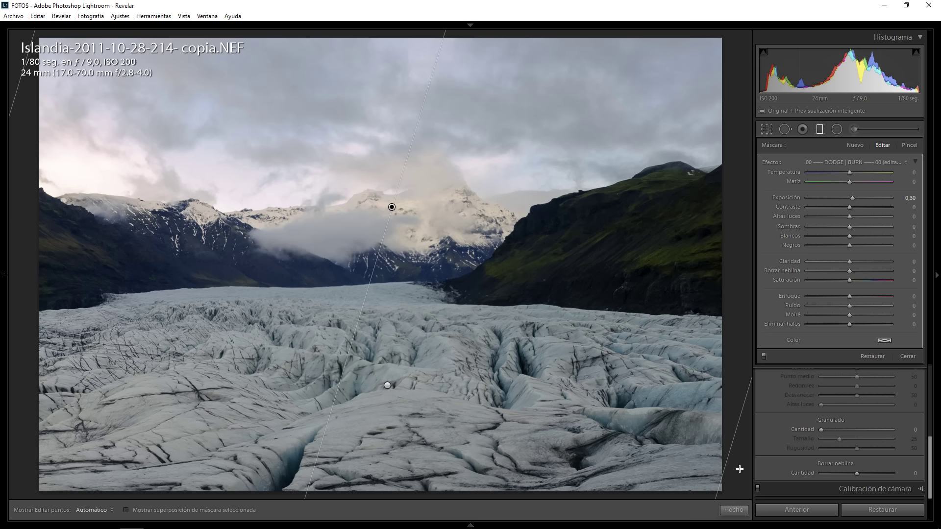
# Draw another diagonal graduated filter, darkening its exposure and lifting its shadows
pyautogui.moveTo(729, 459); pyautogui.dragTo(71, 179)
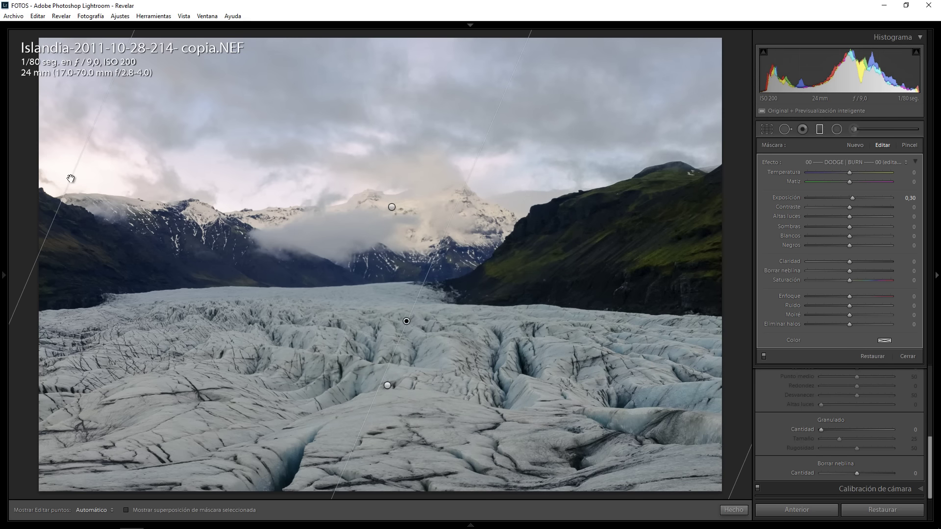
pyautogui.moveTo(853, 197); pyautogui.dragTo(844, 198)
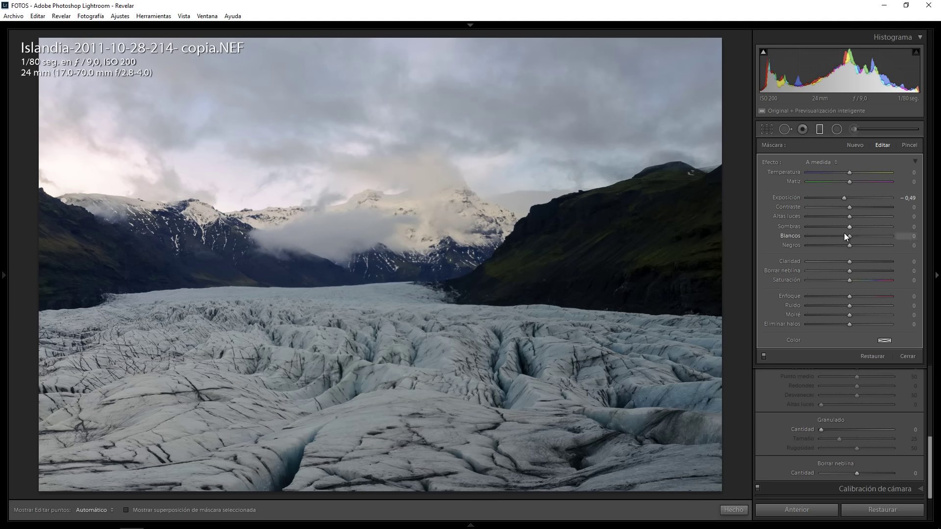
pyautogui.moveTo(856, 227); pyautogui.dragTo(855, 227)
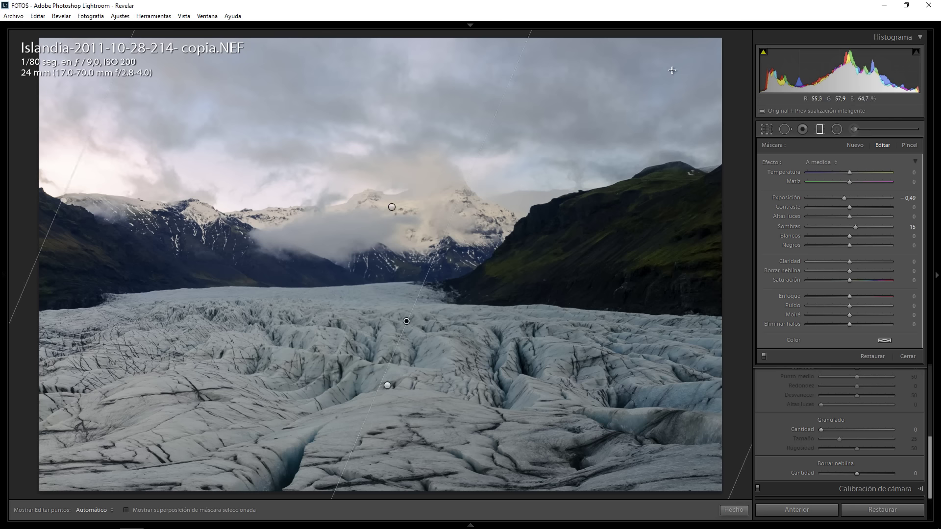
# Set the diagonal filter from the right to exposure −0,21, reset Shadows to 0, and compare
pyautogui.moveTo(679, 62); pyautogui.dragTo(481, 236)
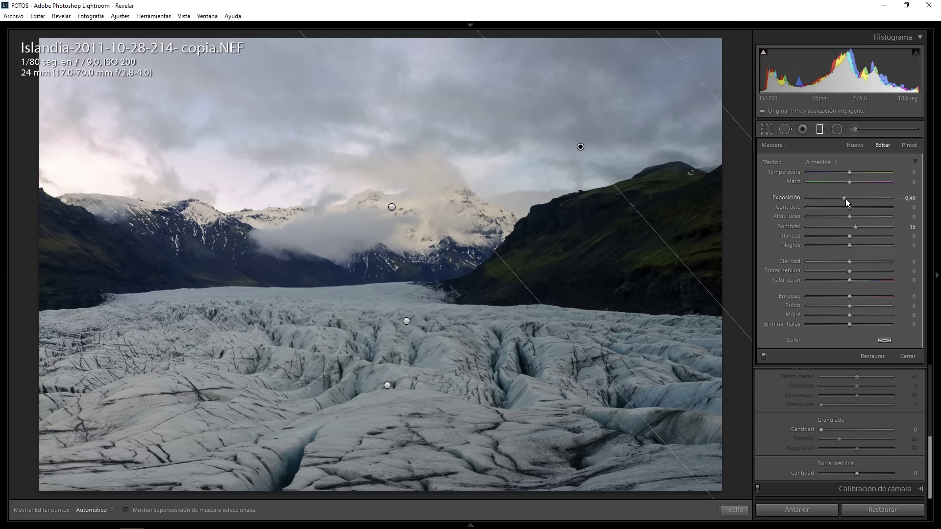
pyautogui.moveTo(845, 198); pyautogui.dragTo(846, 198)
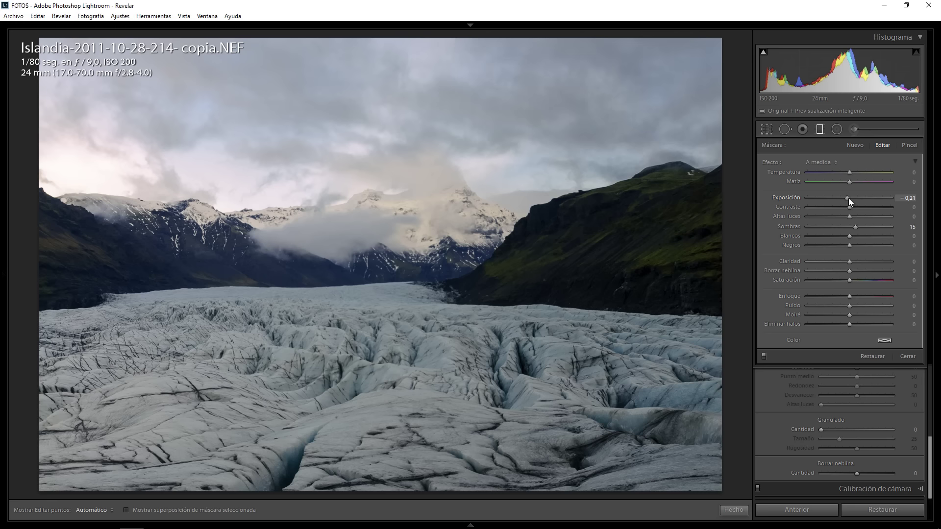
pyautogui.doubleClick(856, 225)
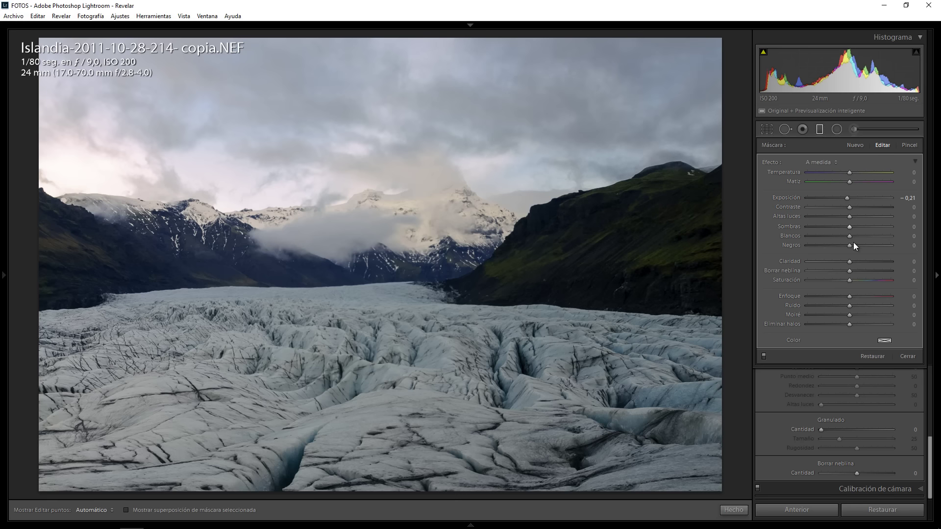
pyautogui.click(764, 356)
pyautogui.click(764, 356)
pyautogui.click(766, 356)
pyautogui.click(766, 355)
# Apply DODGE | BURN and draw a sky filter with exposure −0,26, highlights −17 and clarity 9
pyautogui.moveTo(369, 132)
pyautogui.doubleClick(767, 162)
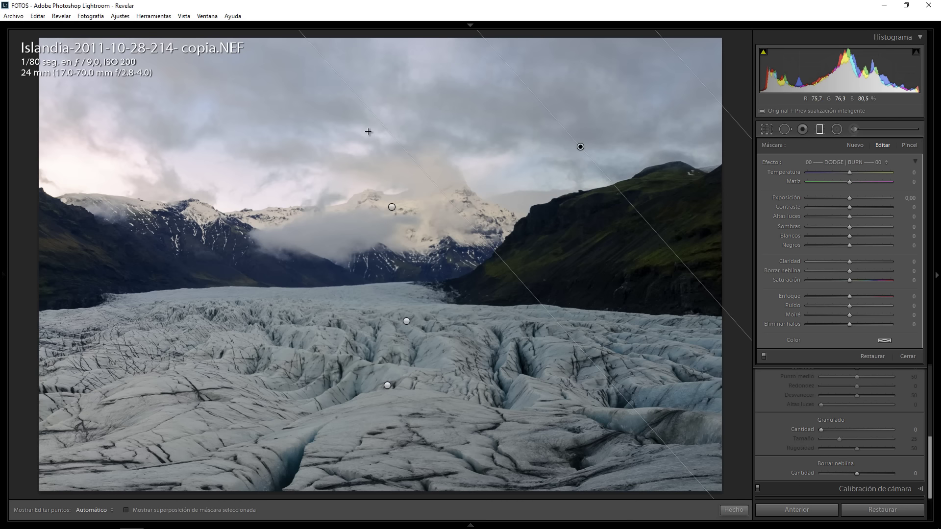
pyautogui.moveTo(373, 155); pyautogui.dragTo(371, 241)
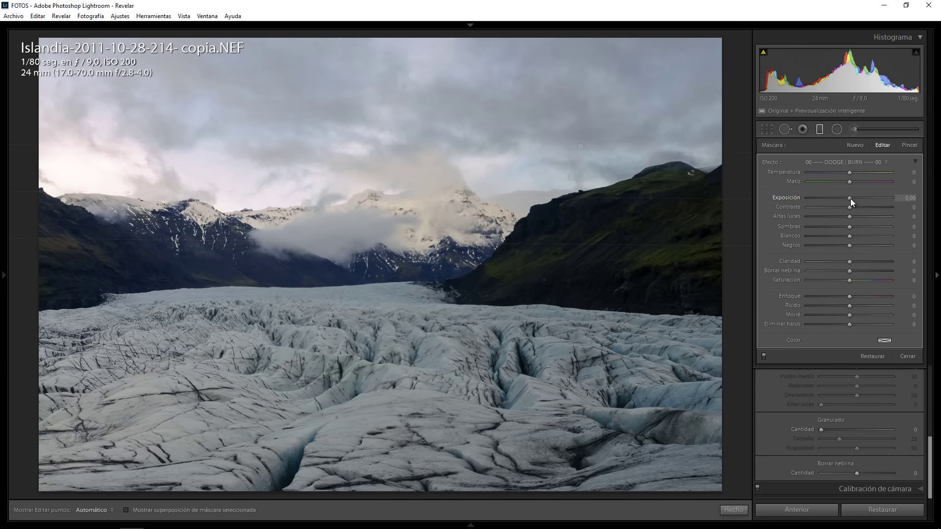
pyautogui.moveTo(851, 198); pyautogui.dragTo(846, 199)
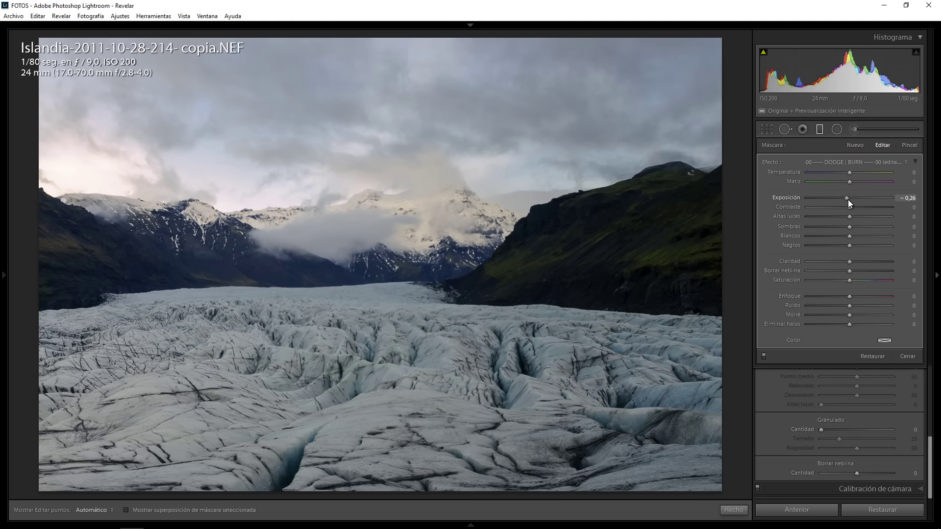
pyautogui.moveTo(849, 200); pyautogui.dragTo(847, 201)
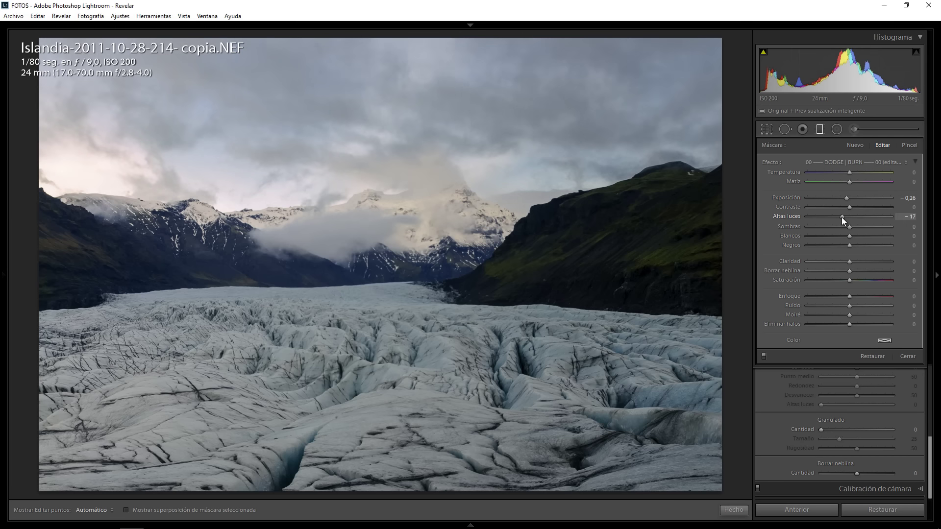
pyautogui.click(853, 262)
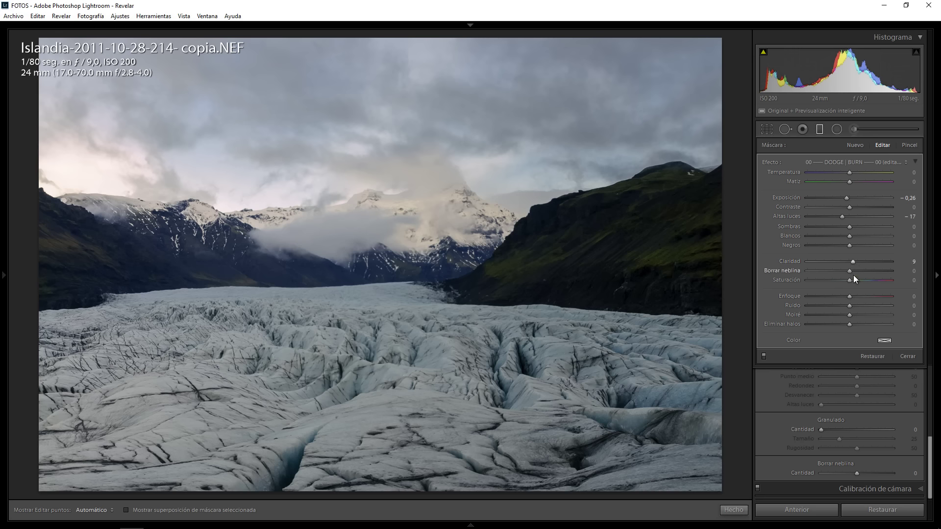
pyautogui.moveTo(854, 261); pyautogui.dragTo(853, 262)
# Draw a large Resplandor radial filter over the upper-left sky with exposure 0,16
pyautogui.click(837, 129)
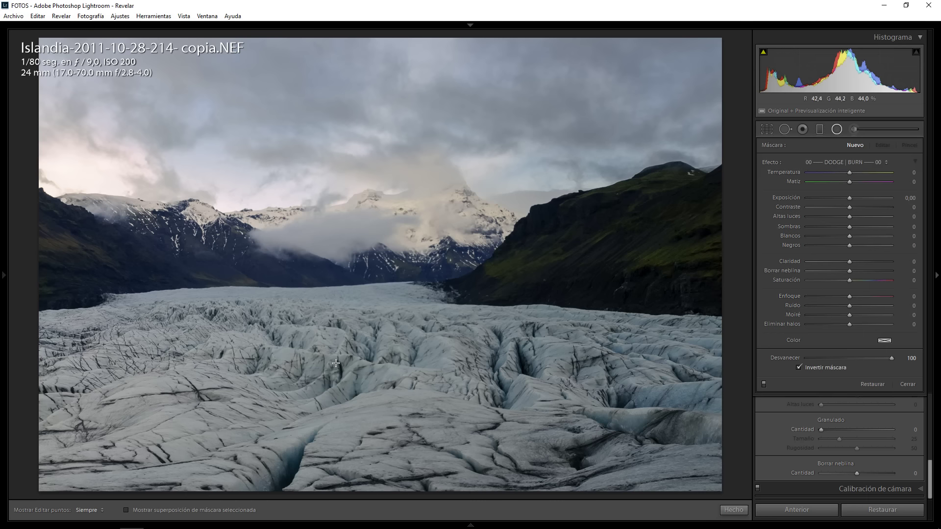
pyautogui.click(856, 162)
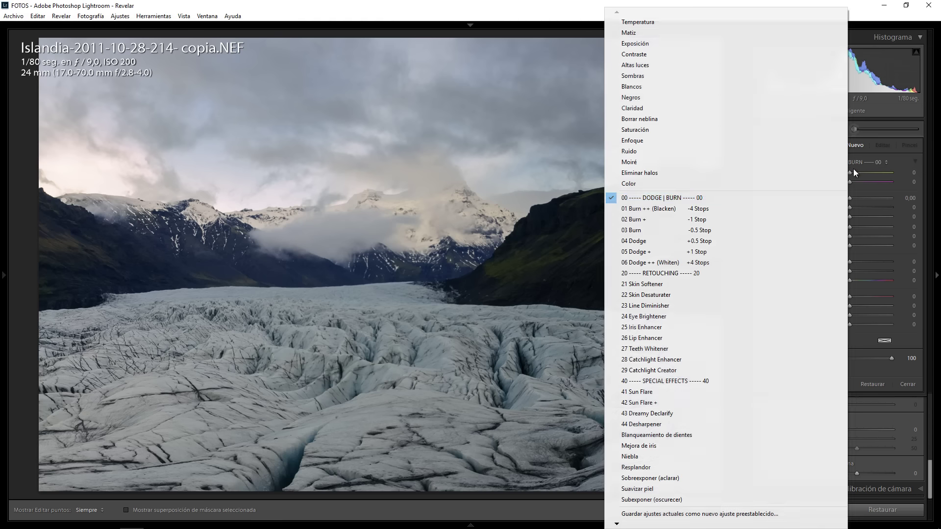
pyautogui.click(715, 468)
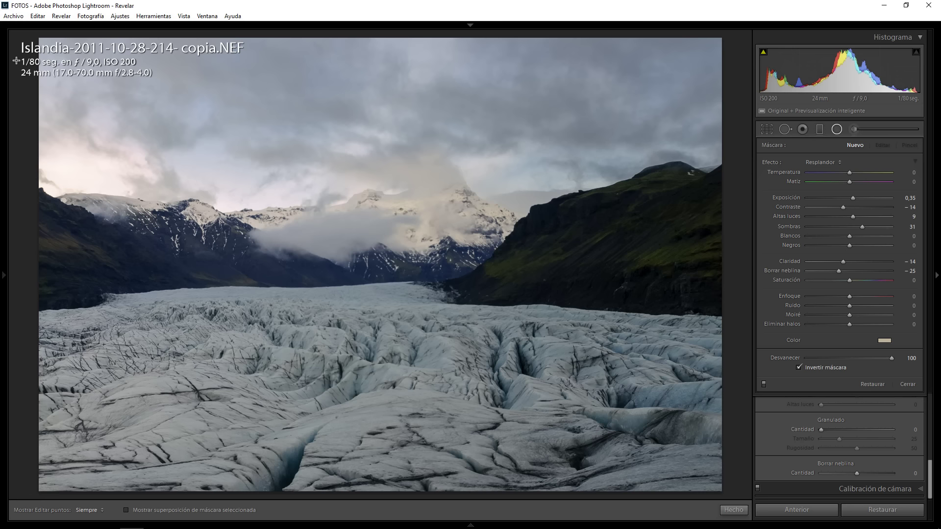
pyautogui.moveTo(152, 220); pyautogui.dragTo(454, 314)
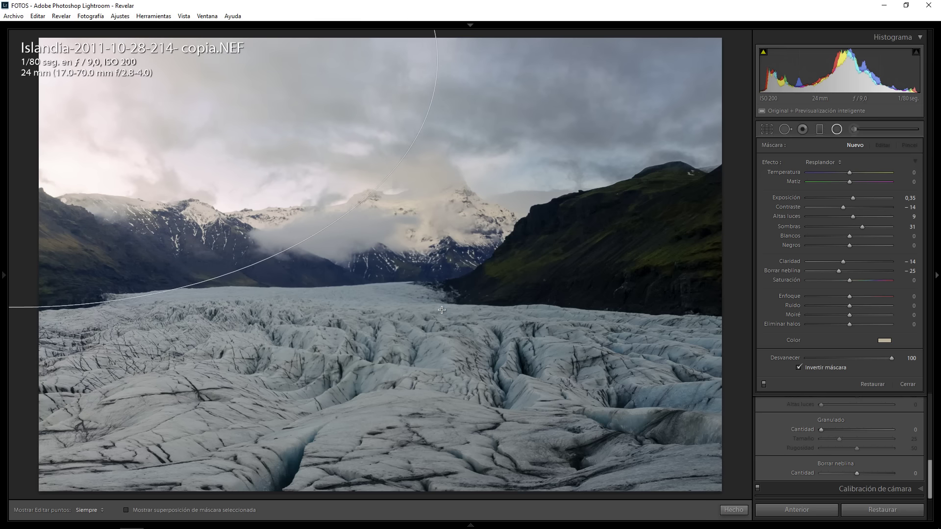
pyautogui.moveTo(454, 314); pyautogui.dragTo(446, 307)
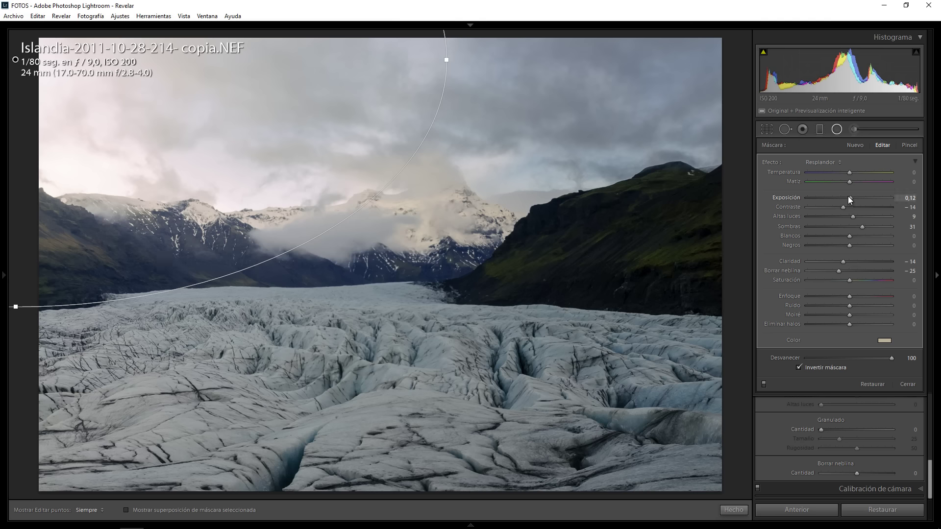
pyautogui.moveTo(852, 197); pyautogui.dragTo(850, 197)
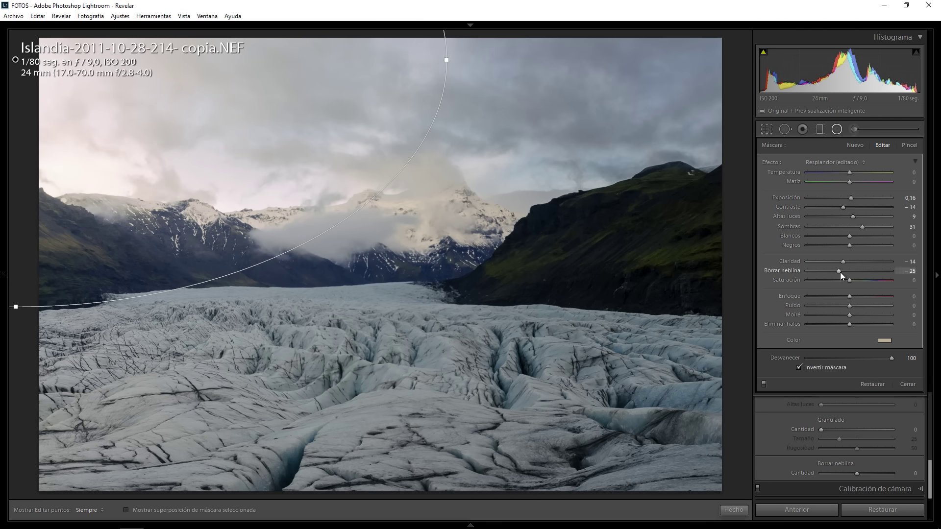
# Set the radial mask brush to erase, with Auto Mask off and flow 51, showing the red overlay
pyautogui.click(908, 146)
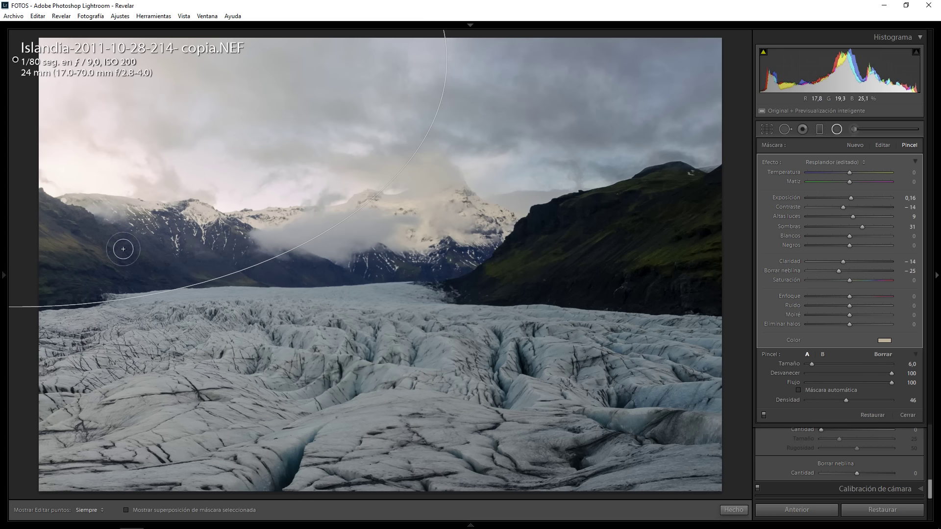
pyautogui.press('o')
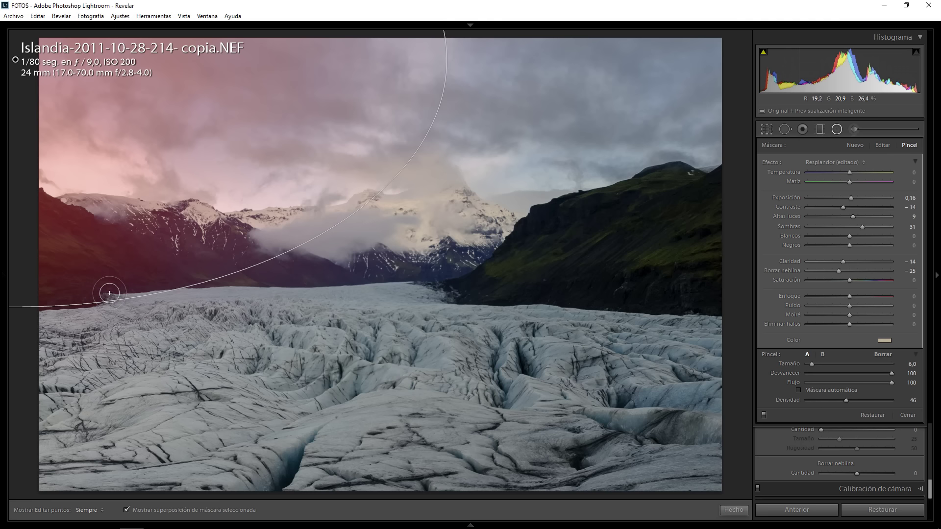
pyautogui.scroll(5, 110, 292)
pyautogui.press('alt')
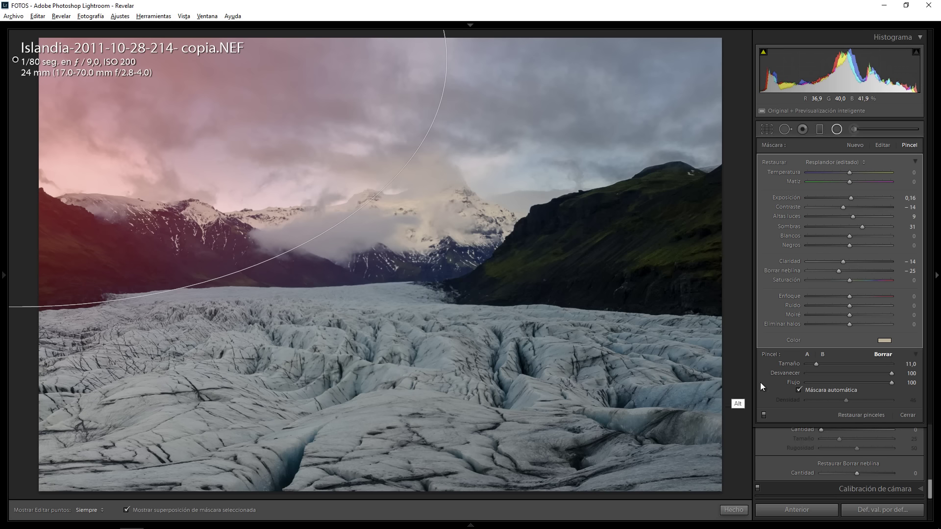
pyautogui.click(799, 390)
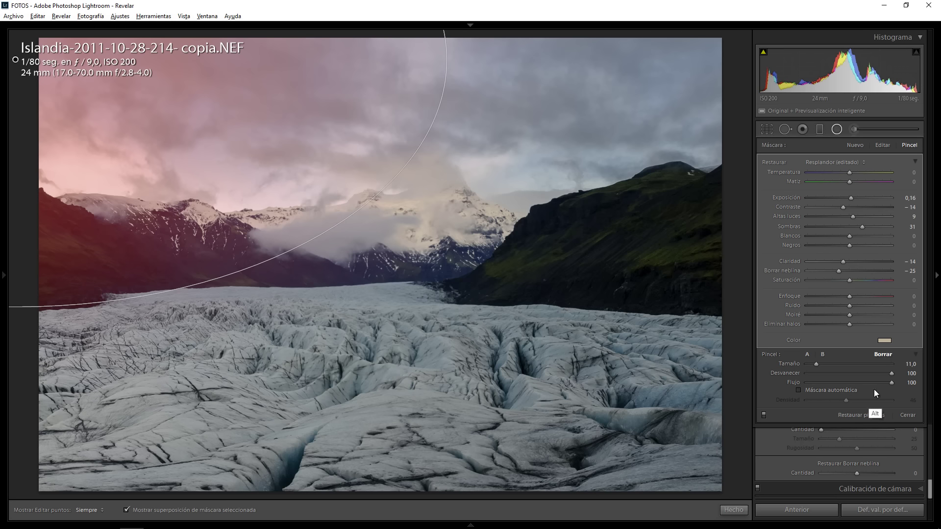
pyautogui.click(851, 383)
# Erase glow spill along the left mountains, then hide the overlay and compare adjustments on and off
pyautogui.press('h')
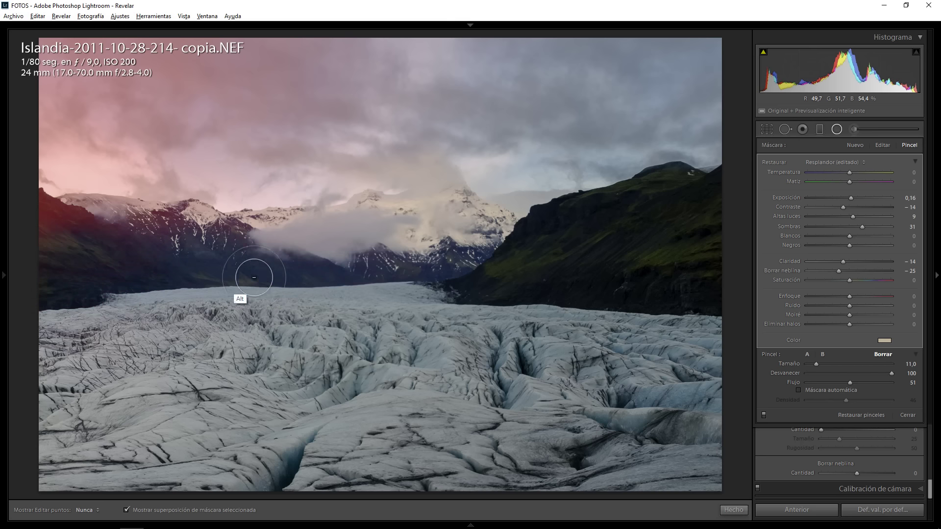
pyautogui.press('h')
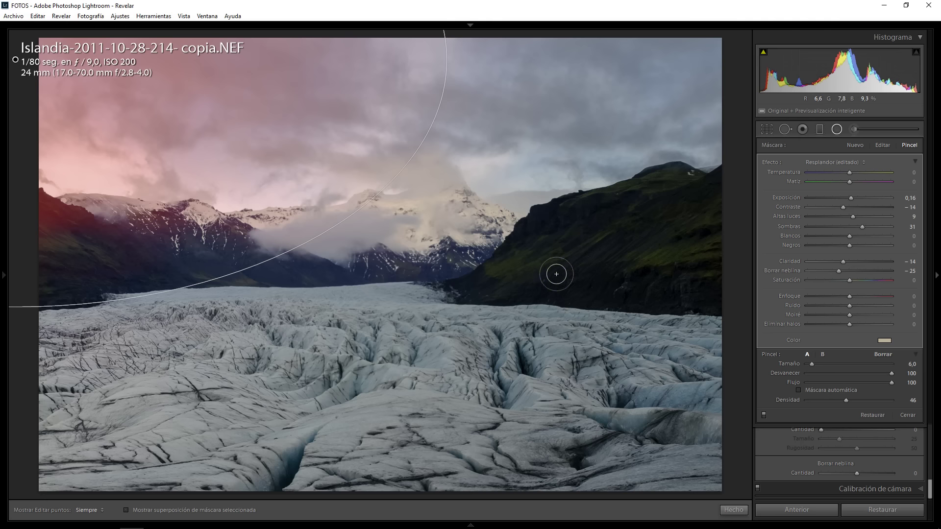
pyautogui.press('o')
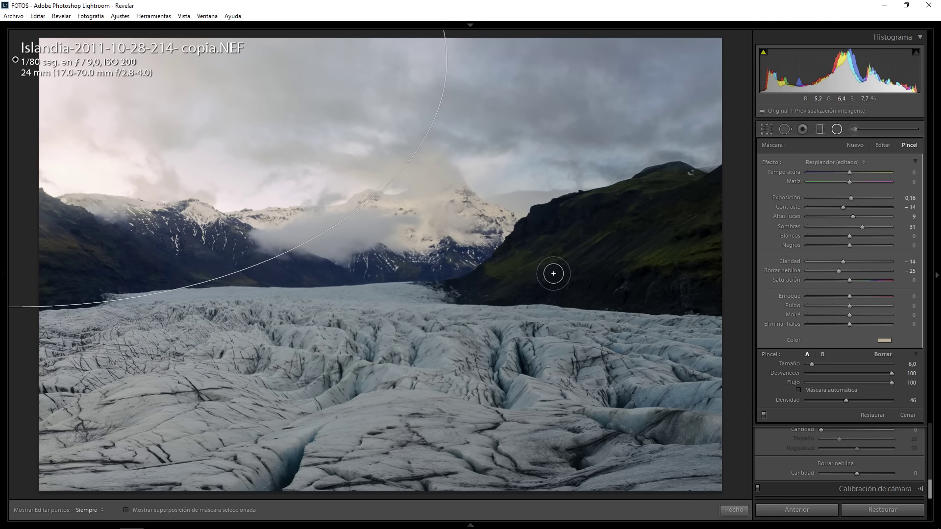
pyautogui.click(764, 416)
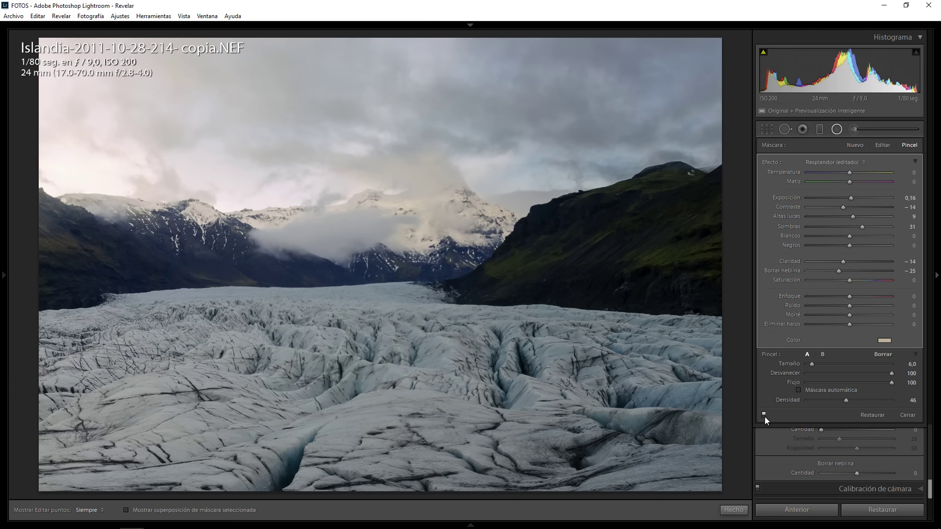
pyautogui.click(764, 416)
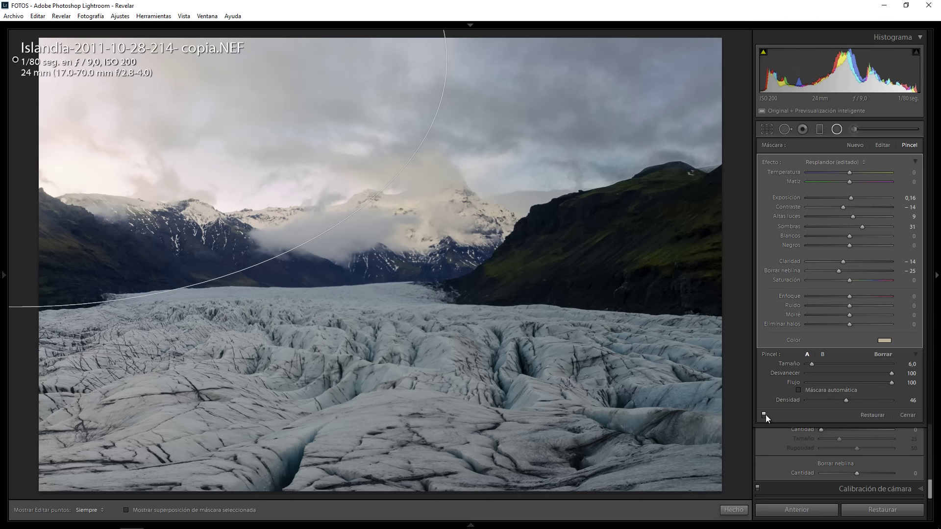
pyautogui.click(765, 416)
# Nudge the radial filter down and reset its effects, with exposure at 0,30
pyautogui.click(766, 416)
pyautogui.moveTo(12, 65); pyautogui.dragTo(11, 69)
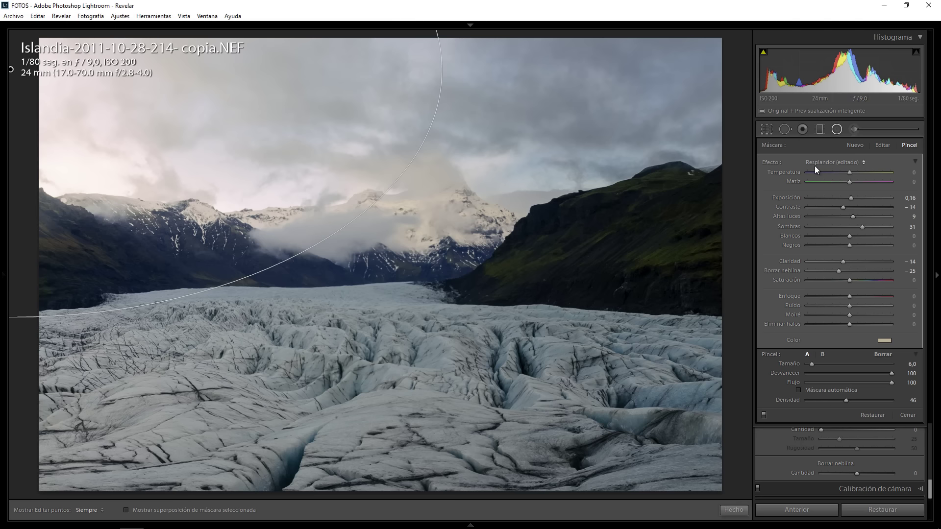
pyautogui.doubleClick(772, 163)
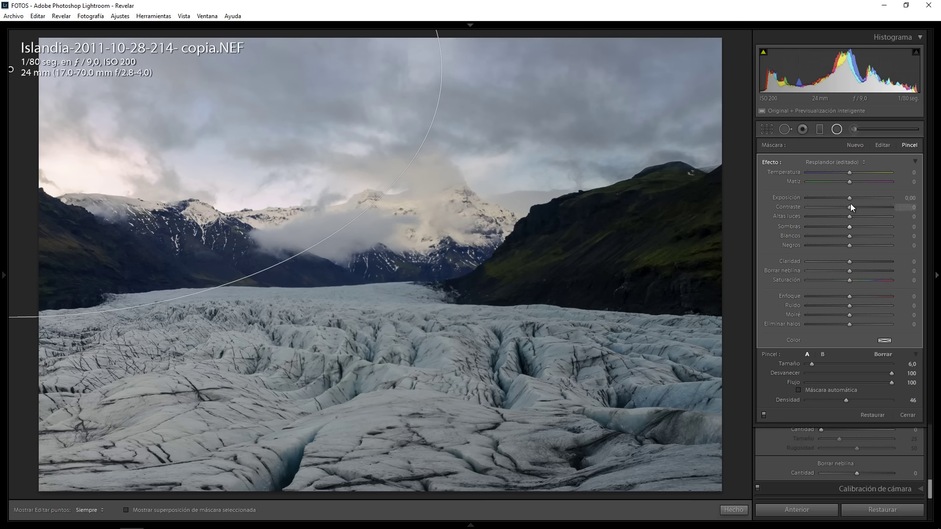
pyautogui.moveTo(853, 198); pyautogui.dragTo(854, 198)
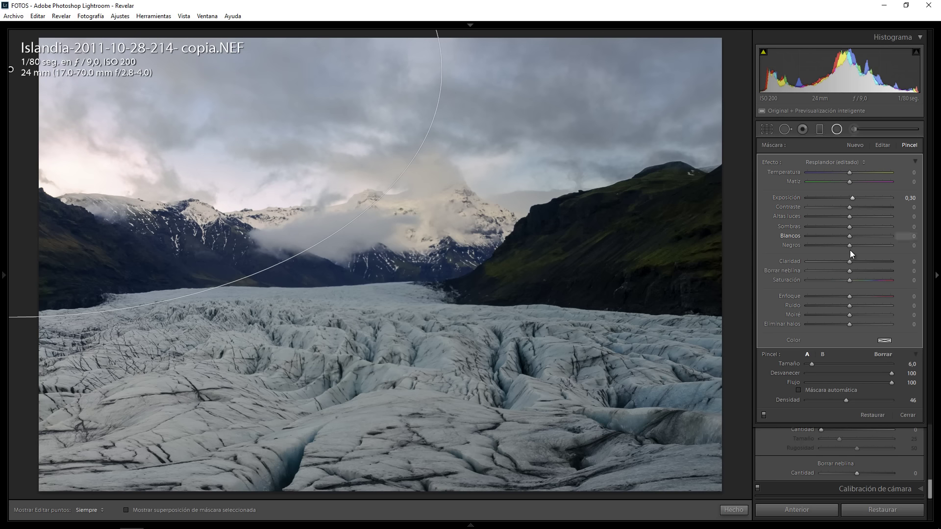
# Tint the radial glow warm peach with hue 20 and saturation 44
pyautogui.click(885, 340)
pyautogui.moveTo(823, 351); pyautogui.dragTo(808, 362)
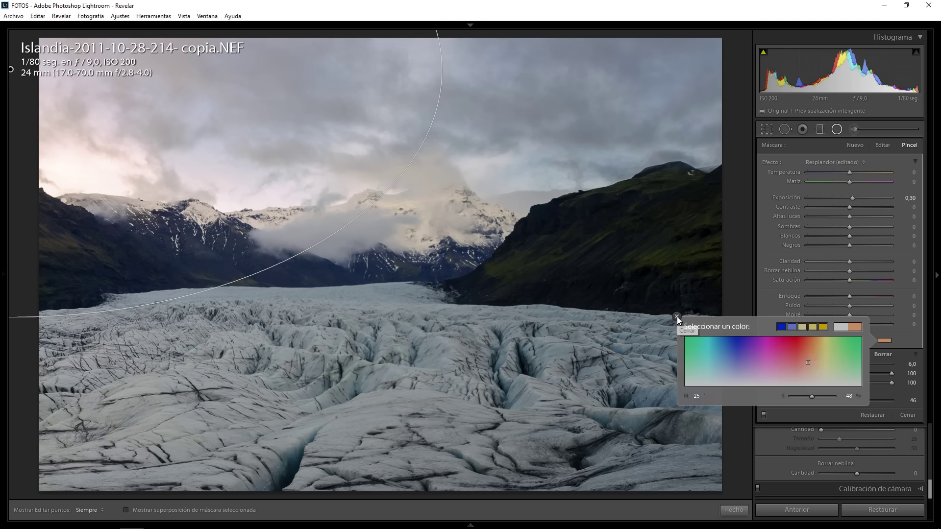
pyautogui.click(678, 318)
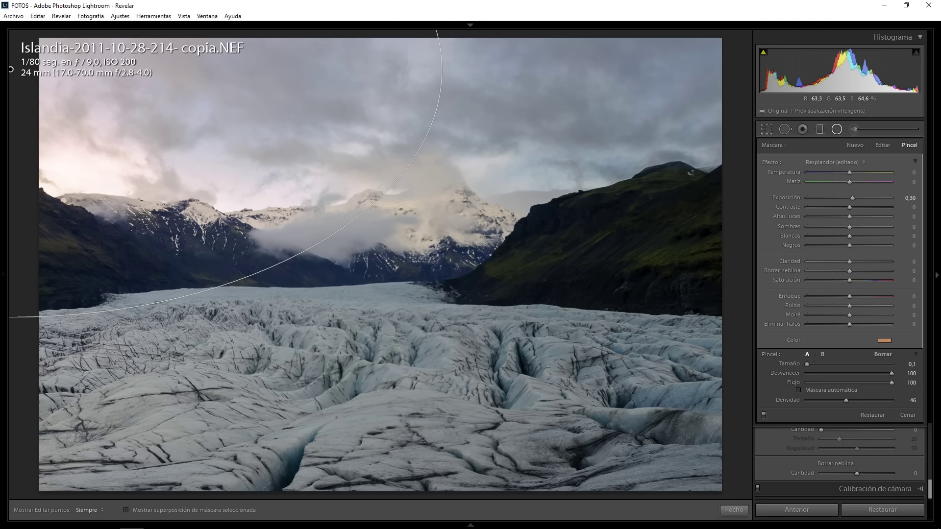
pyautogui.click(885, 342)
pyautogui.moveTo(731, 345); pyautogui.dragTo(699, 345)
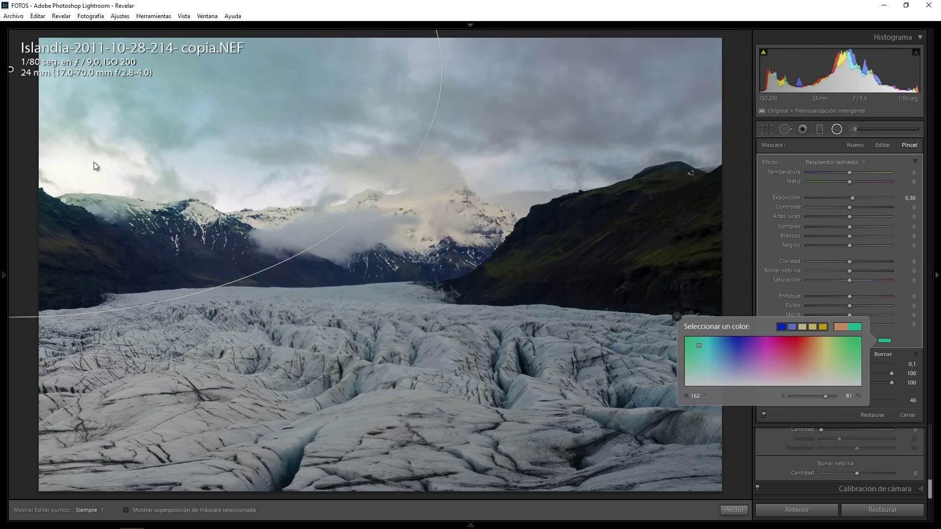
pyautogui.moveTo(742, 340)
pyautogui.mouseDown()
pyautogui.moveTo(347, 243)
pyautogui.moveTo(95, 161)
pyautogui.mouseUp()
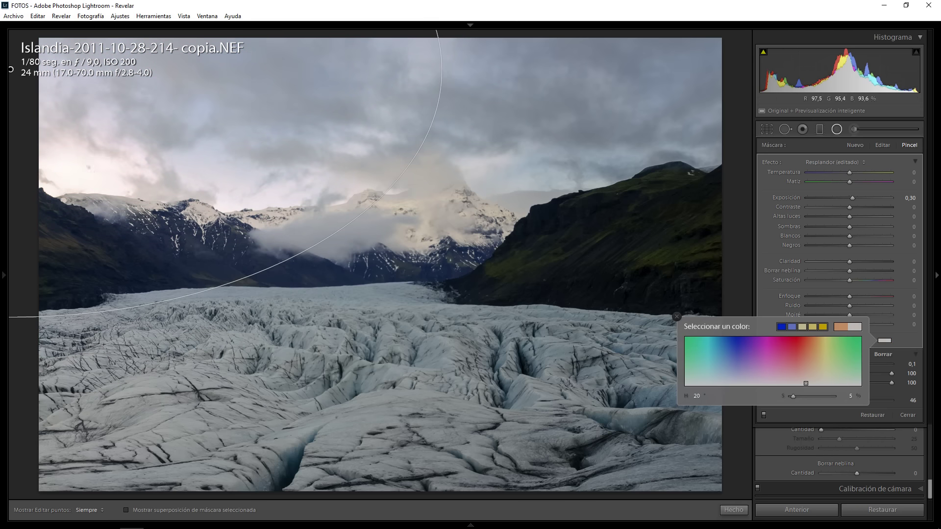
pyautogui.moveTo(793, 397); pyautogui.dragTo(810, 395)
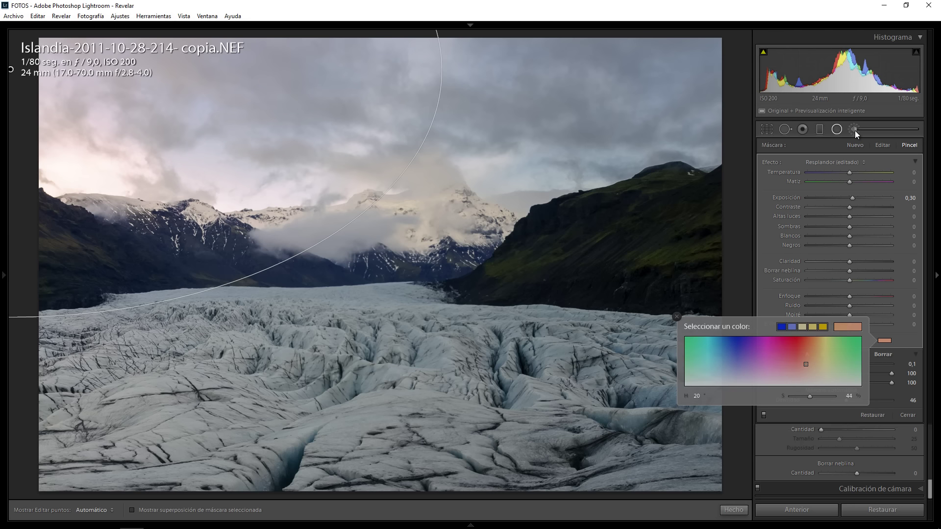
# Start a new brush from the DODGE | BURN preset with exposure 0,44
pyautogui.click(856, 145)
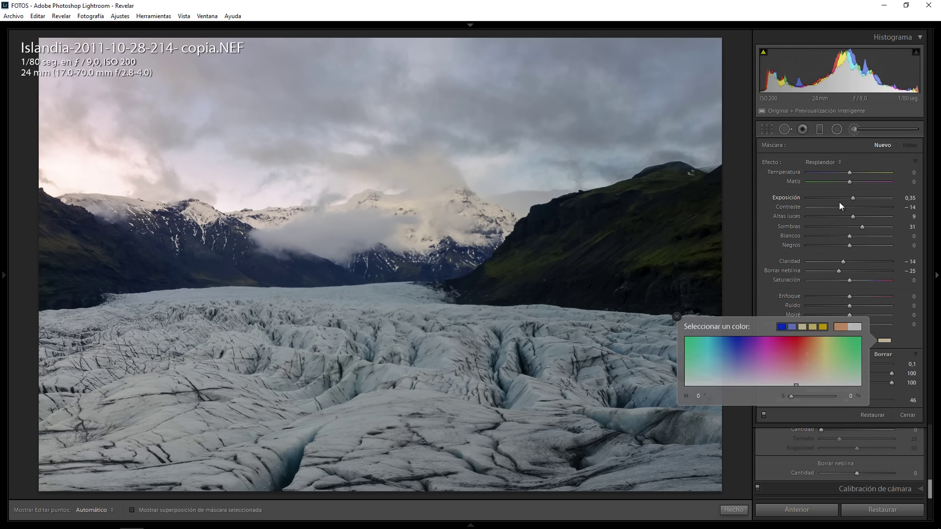
pyautogui.click(779, 163)
pyautogui.doubleClick(778, 162)
pyautogui.moveTo(850, 198); pyautogui.dragTo(855, 198)
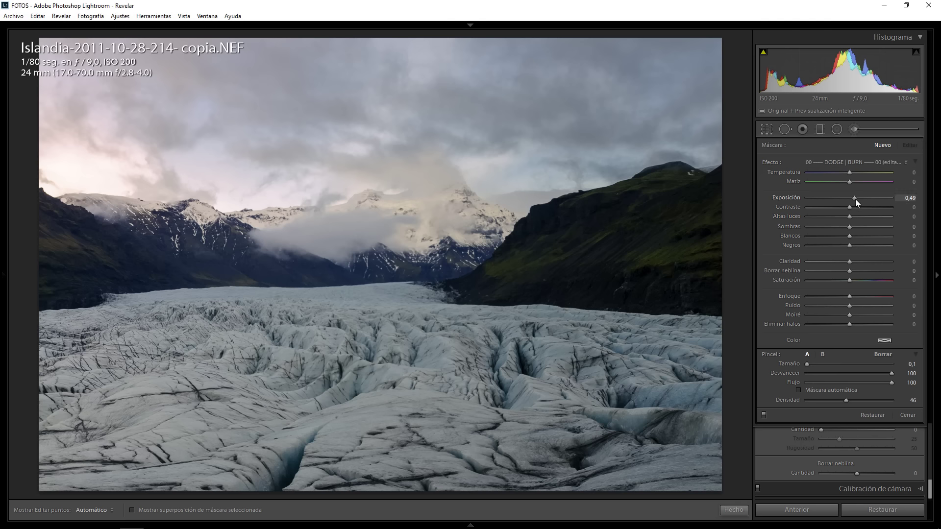
pyautogui.moveTo(858, 196); pyautogui.dragTo(853, 199)
pyautogui.click(854, 198)
# Give the new brush a soft pink colour tint
pyautogui.click(885, 340)
pyautogui.moveTo(846, 351)
pyautogui.mouseDown()
pyautogui.moveTo(225, 211)
pyautogui.moveTo(89, 151)
pyautogui.mouseUp()
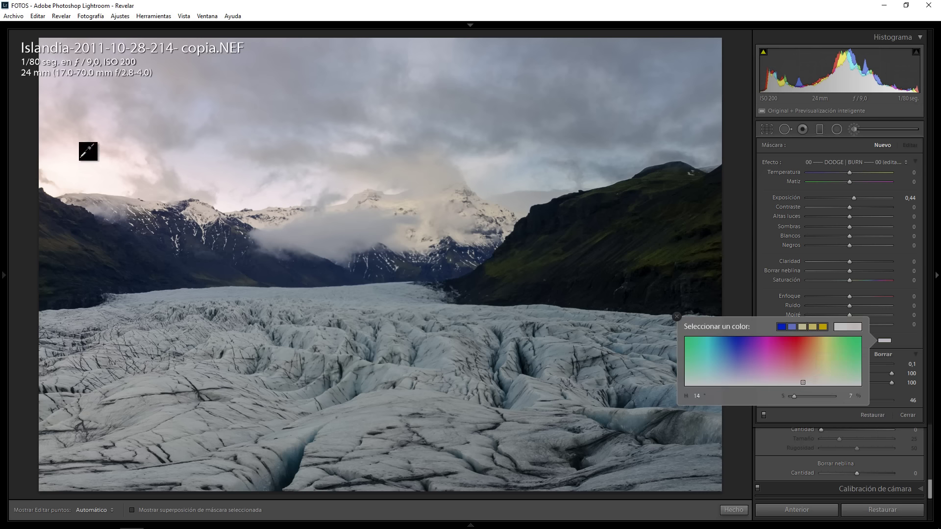
pyautogui.moveTo(794, 396); pyautogui.dragTo(805, 396)
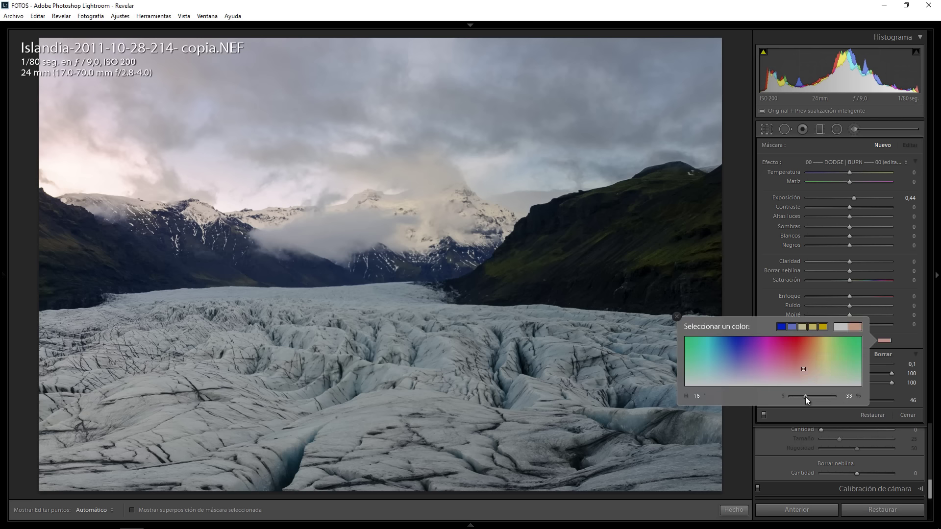
pyautogui.click(677, 318)
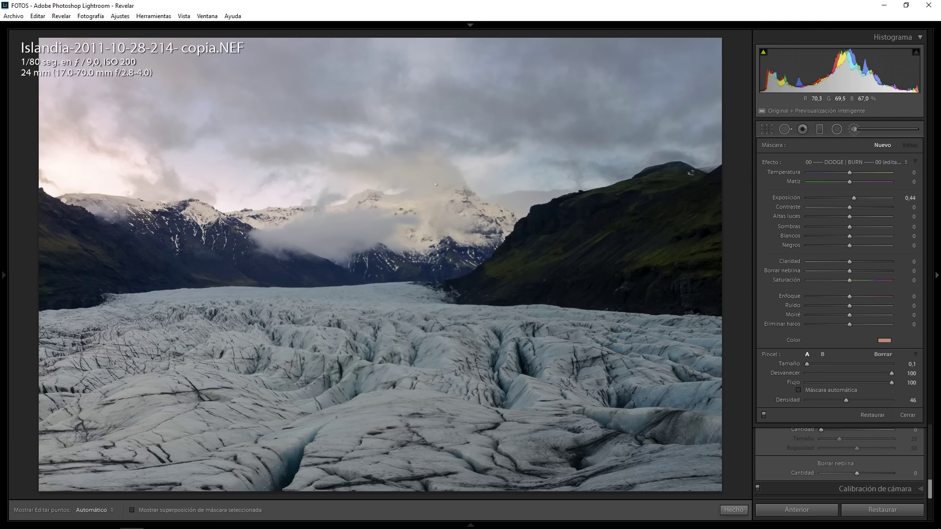
pyautogui.scroll(5, 423, 216)
# Paint the pink glow onto the central peak tops at brush flow 48
pyautogui.moveTo(852, 382); pyautogui.dragTo(847, 383)
pyautogui.press('h')
pyautogui.press('h')
pyautogui.moveTo(427, 201); pyautogui.dragTo(416, 203)
pyautogui.press('o')
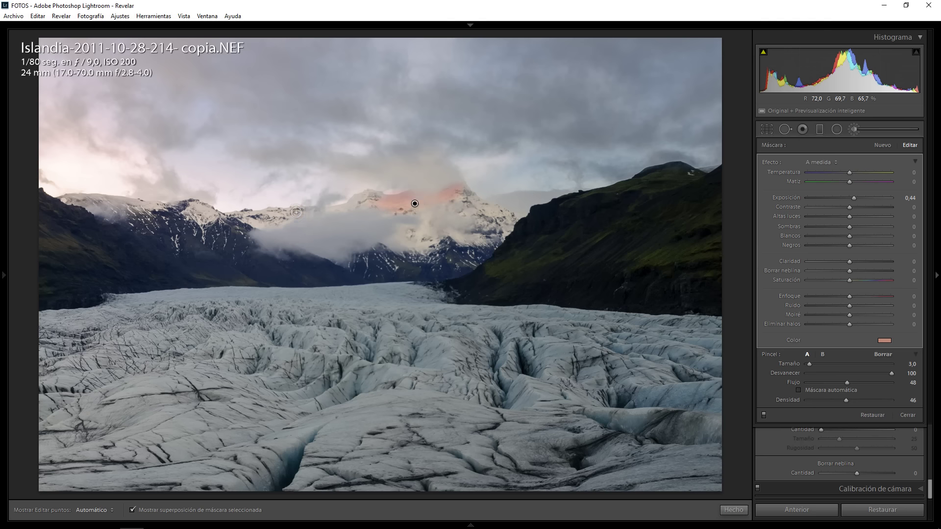
pyautogui.press('h')
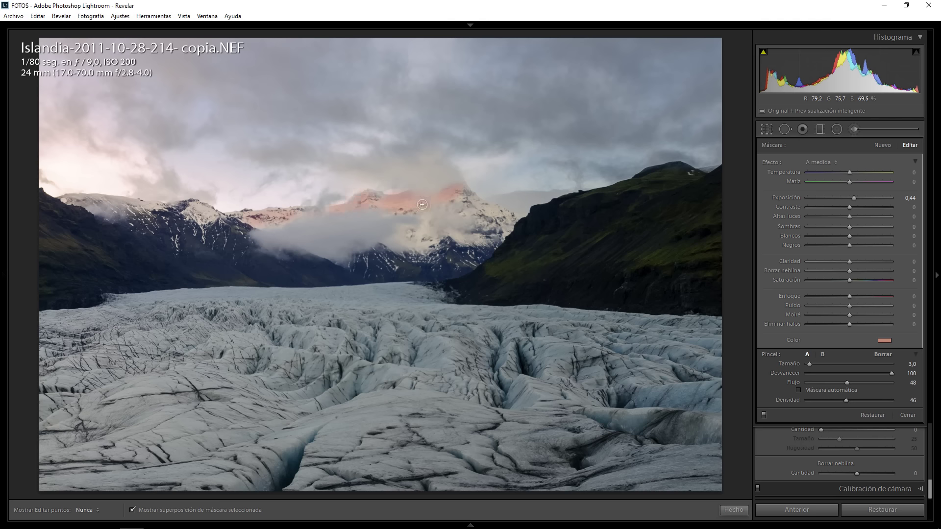
pyautogui.press('h')
pyautogui.press('h')
pyautogui.press('h')
pyautogui.press('h')
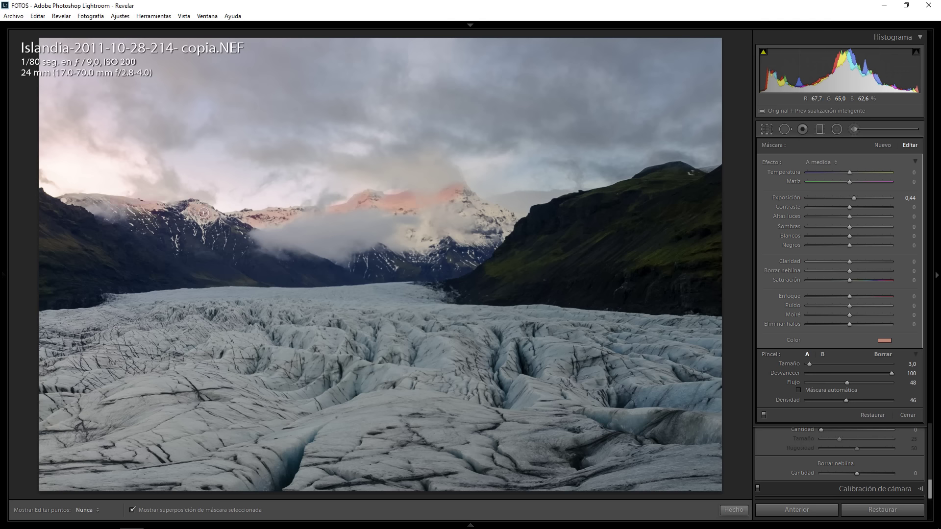
pyautogui.press('h')
pyautogui.press('h')
pyautogui.press('h')
# Erase the spill around the peaks with an Alt eraser brush at feather 19
pyautogui.scroll(4, 314, 230)
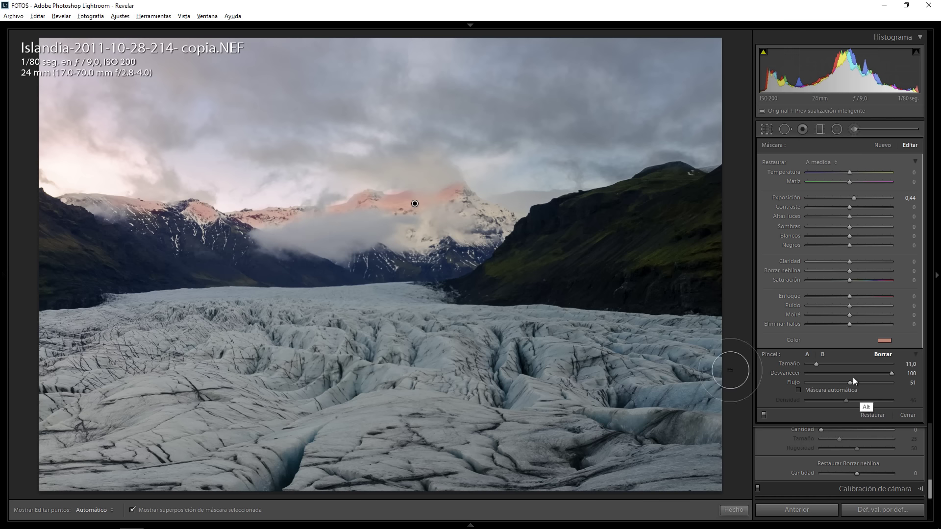
pyautogui.moveTo(847, 383); pyautogui.dragTo(850, 383)
pyautogui.press('alt')
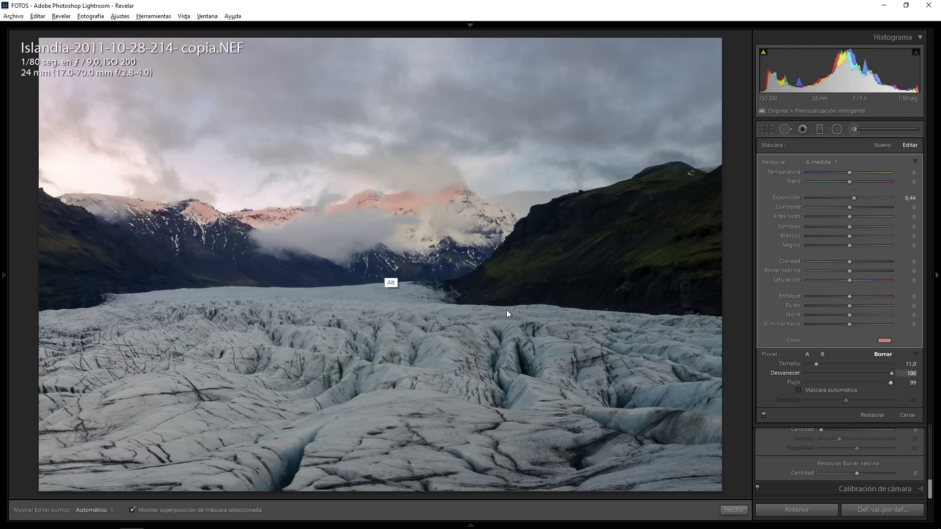
pyautogui.moveTo(891, 373); pyautogui.dragTo(823, 373)
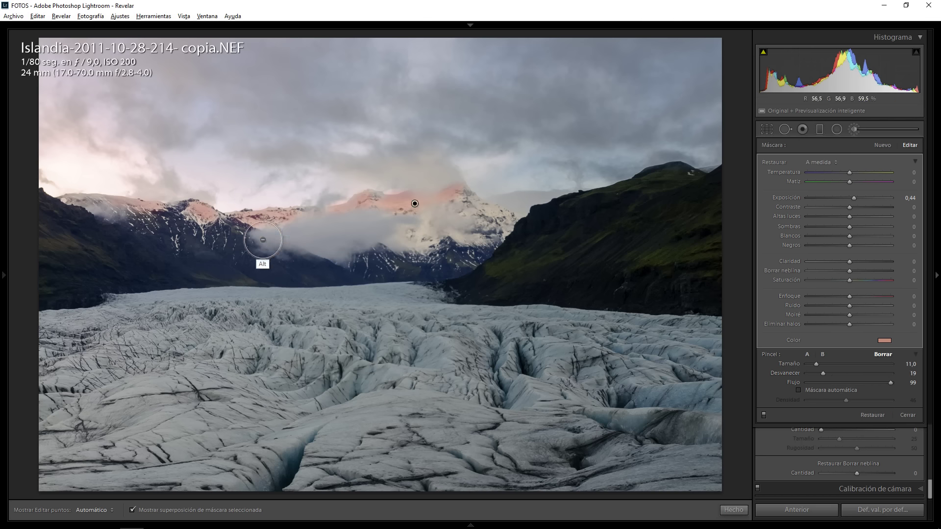
pyautogui.press('h')
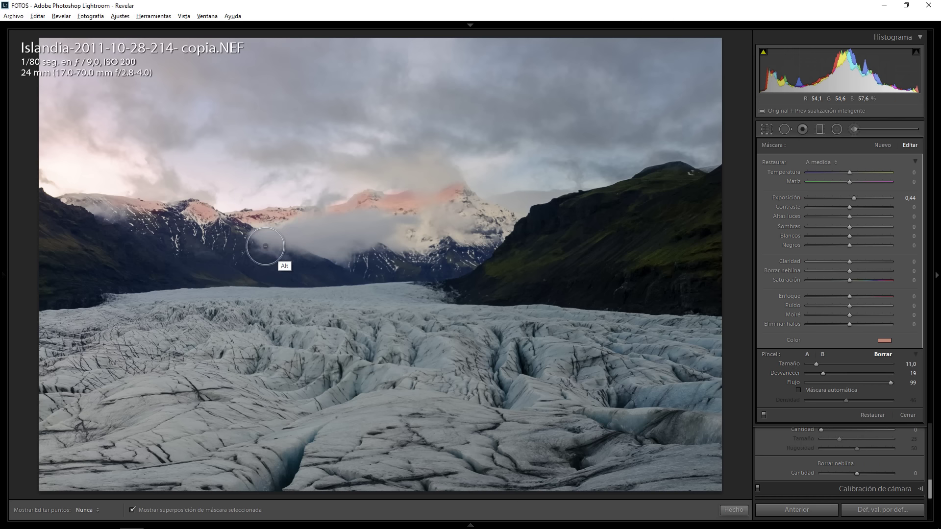
pyautogui.press('h')
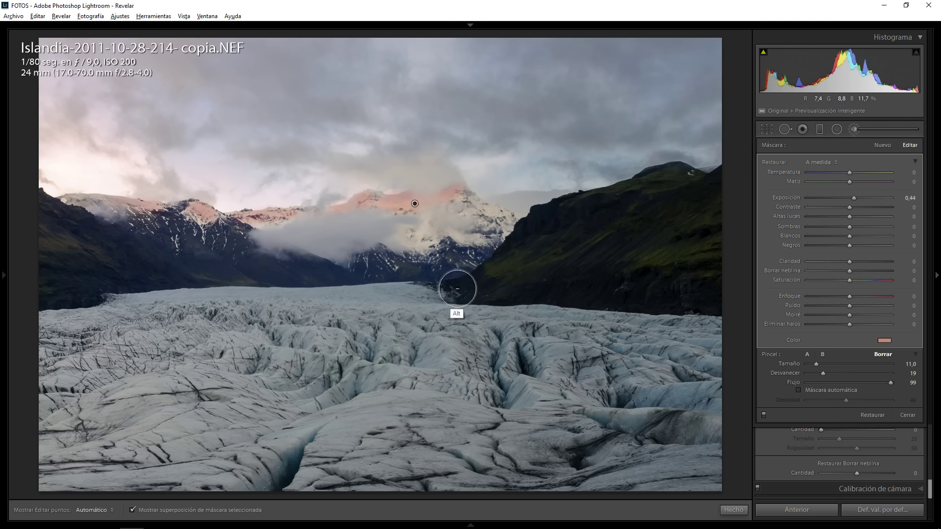
pyautogui.press('h')
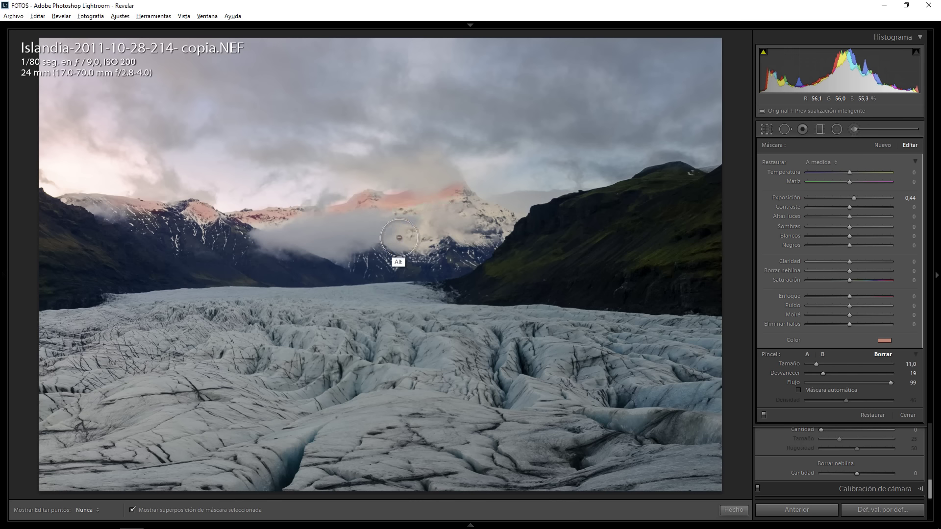
pyautogui.press('h')
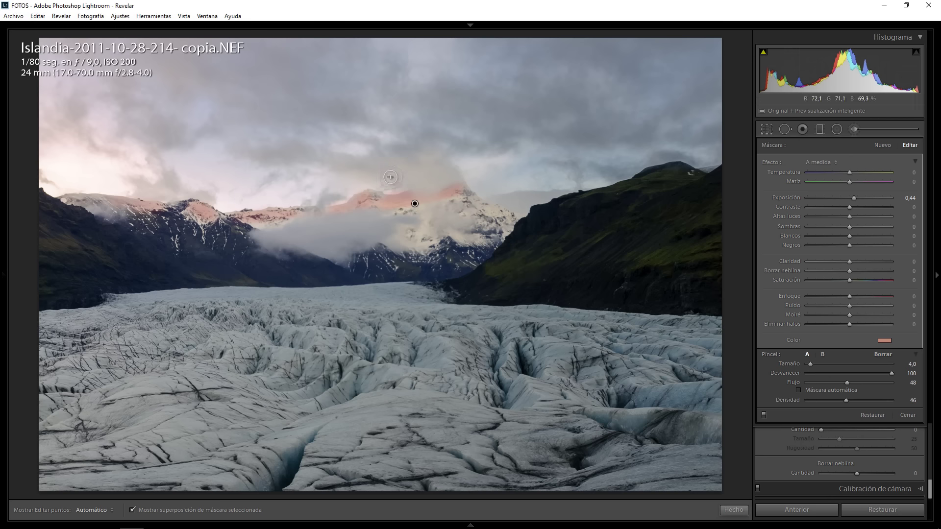
pyautogui.press('h')
pyautogui.press('h')
# Turn off the brush adjustments to view the peaks without their pink glow
pyautogui.press('h')
pyautogui.press('h')
pyautogui.press('h')
pyautogui.press('h')
pyautogui.press('h')
pyautogui.press('h')
pyautogui.press('h')
pyautogui.press('h')
pyautogui.press('h')
pyautogui.press('h')
pyautogui.press('h')
pyautogui.press('h')
pyautogui.press('h')
pyautogui.press('h')
pyautogui.scroll(-10, 193, 80)
pyautogui.press('h')
pyautogui.scroll(-1, 177, 94)
pyautogui.press('h')
pyautogui.press('h')
pyautogui.press('h')
pyautogui.press('h')
pyautogui.press('h')
pyautogui.press('h')
pyautogui.press('h')
pyautogui.press('h')
pyautogui.press('h')
pyautogui.press('h')
pyautogui.press('h')
pyautogui.press('h')
pyautogui.press('h')
pyautogui.press('h')
pyautogui.press('h')
pyautogui.press('h')
pyautogui.press('h')
pyautogui.press('h')
pyautogui.press('h')
pyautogui.press('h')
pyautogui.press('h')
pyautogui.press('h')
pyautogui.press('h')
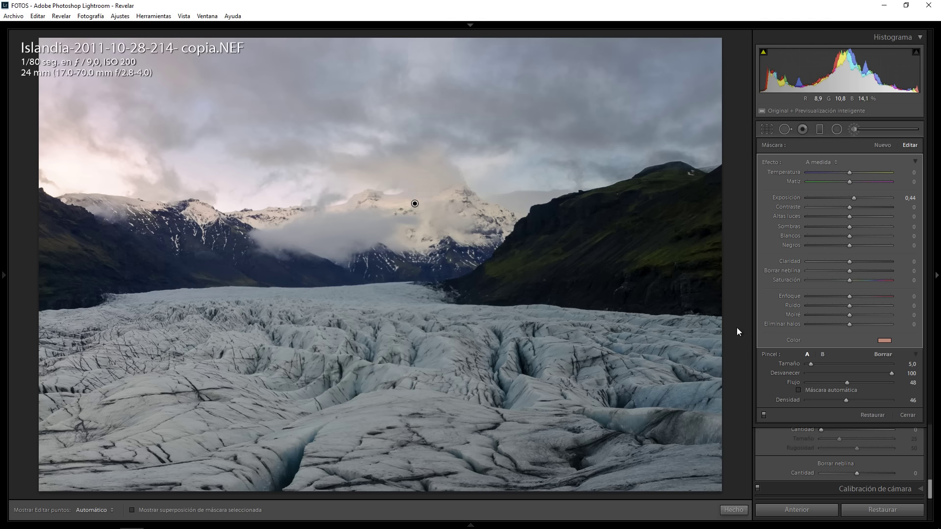
pyautogui.click(764, 415)
# Start a new untinted brush at exposure 0,49 and paint the right hillside
pyautogui.click(878, 146)
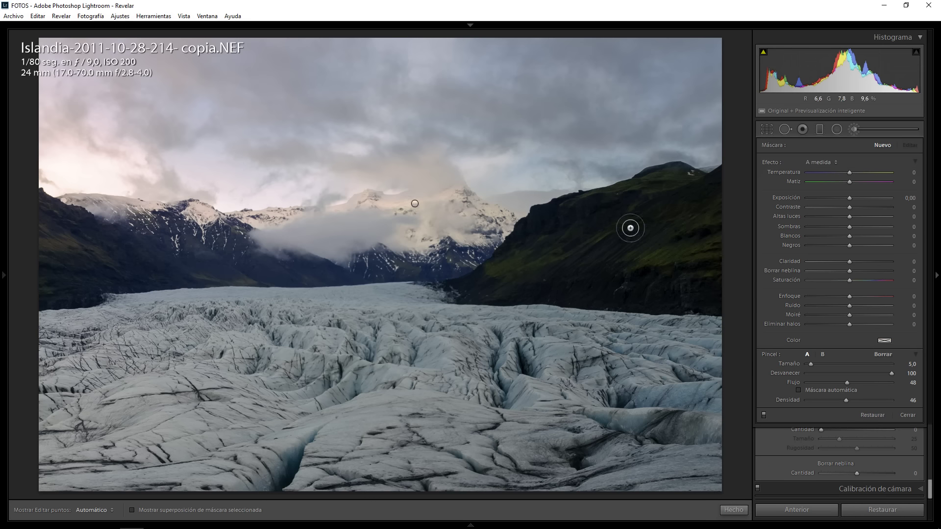
pyautogui.moveTo(853, 198); pyautogui.dragTo(856, 204)
pyautogui.scroll(-3, 664, 259)
pyautogui.scroll(2, 647, 264)
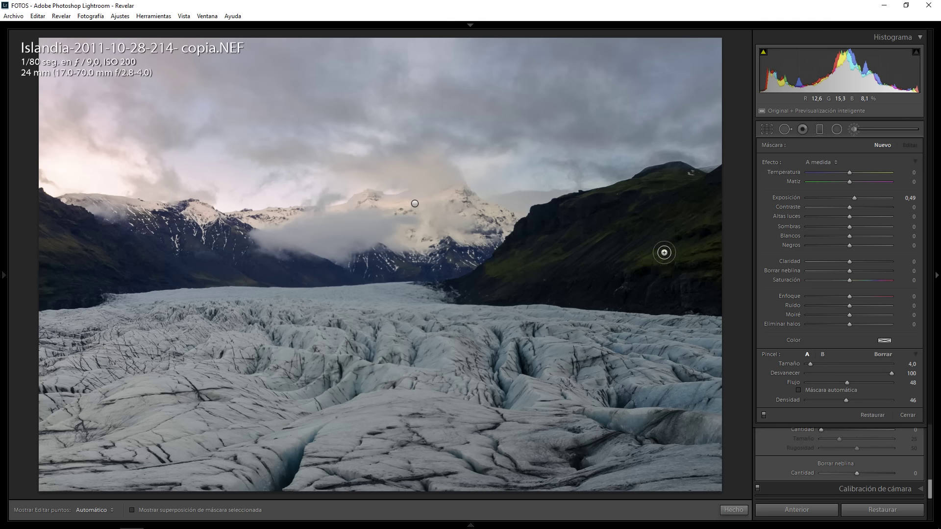
pyautogui.moveTo(663, 252); pyautogui.dragTo(674, 249)
pyautogui.press('h')
pyautogui.press('h')
pyautogui.moveTo(703, 219); pyautogui.dragTo(532, 267)
pyautogui.press('h')
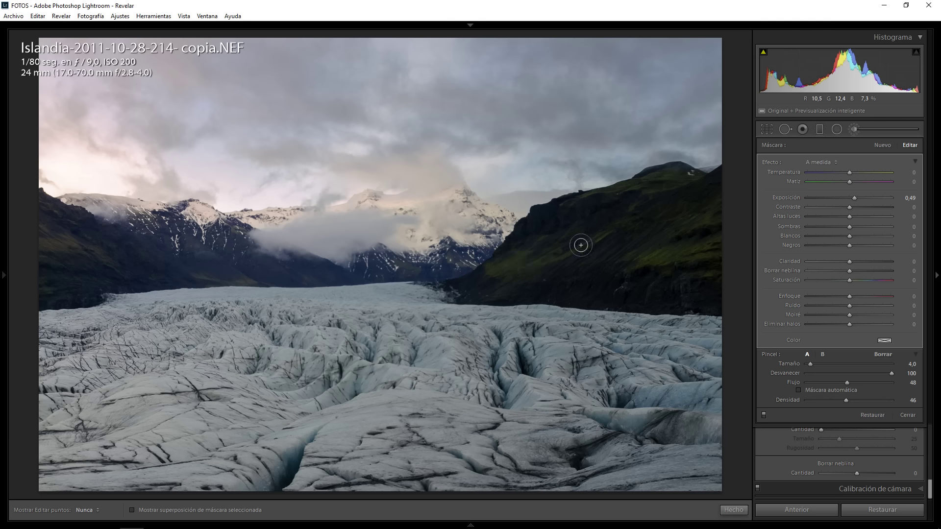
pyautogui.press('h')
# Check the mask overlay and touch up the right ridge top and lower slope with a smaller brush
pyautogui.press('o')
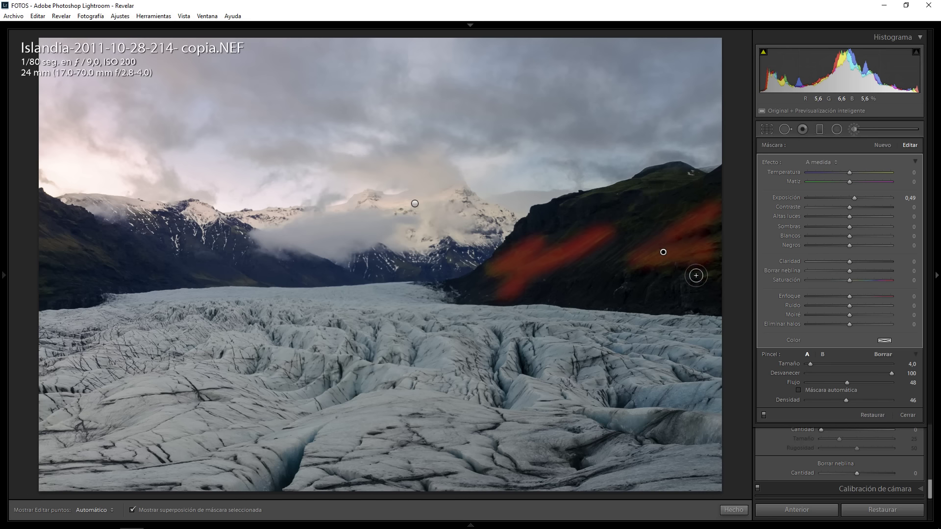
pyautogui.press('[')
pyautogui.press('[')
pyautogui.press('h')
pyautogui.moveTo(663, 190); pyautogui.dragTo(646, 191)
pyautogui.press('[')
pyautogui.press('[')
pyautogui.moveTo(643, 185); pyautogui.dragTo(657, 171)
pyautogui.press('h')
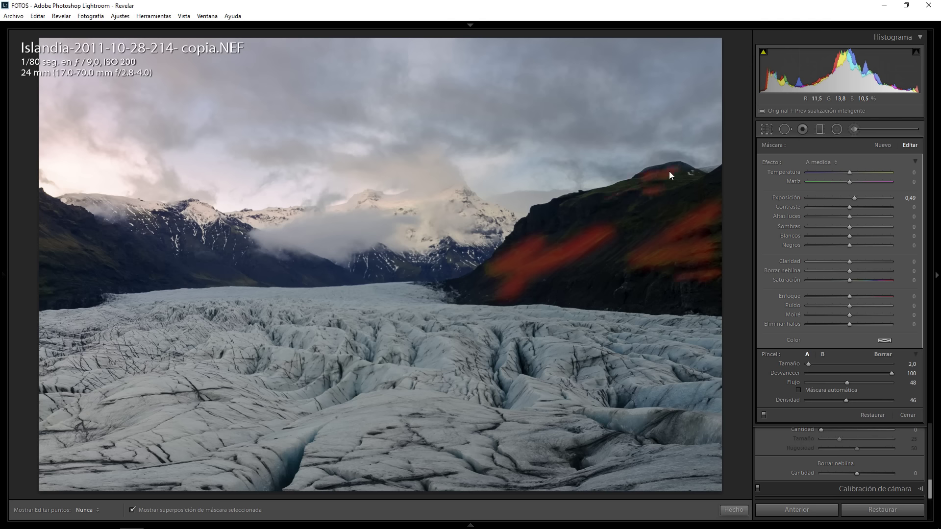
pyautogui.press('h')
pyautogui.moveTo(646, 197); pyautogui.dragTo(629, 209)
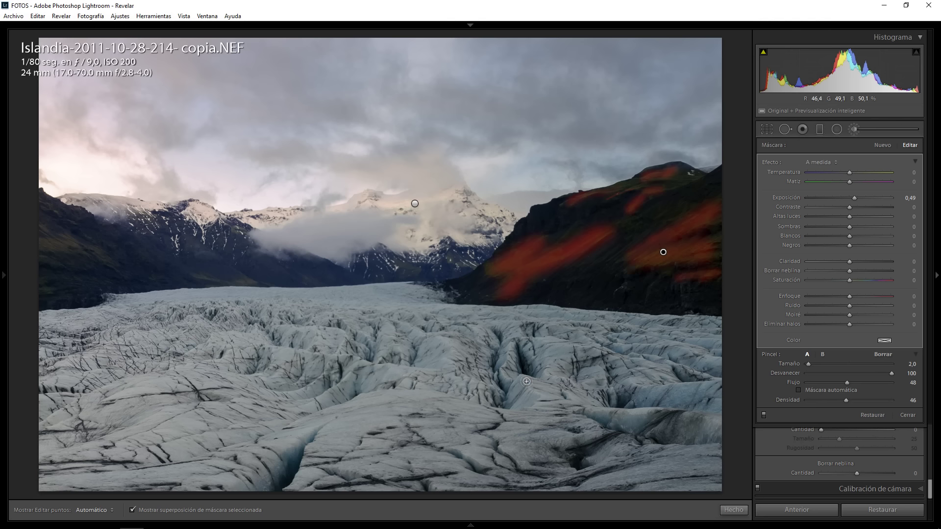
# Paint the lightening brush over the glacier's crevasse walls and ridges
pyautogui.press('h')
pyautogui.moveTo(526, 378); pyautogui.dragTo(632, 410)
pyautogui.press('h')
pyautogui.moveTo(302, 429); pyautogui.dragTo(223, 480)
pyautogui.moveTo(343, 417); pyautogui.dragTo(289, 490)
pyautogui.moveTo(519, 466); pyautogui.dragTo(476, 432)
pyautogui.moveTo(447, 338); pyautogui.dragTo(452, 367)
pyautogui.press('h')
pyautogui.moveTo(196, 407); pyautogui.dragTo(69, 319)
pyautogui.moveTo(387, 323); pyautogui.dragTo(378, 364)
pyautogui.press('[')
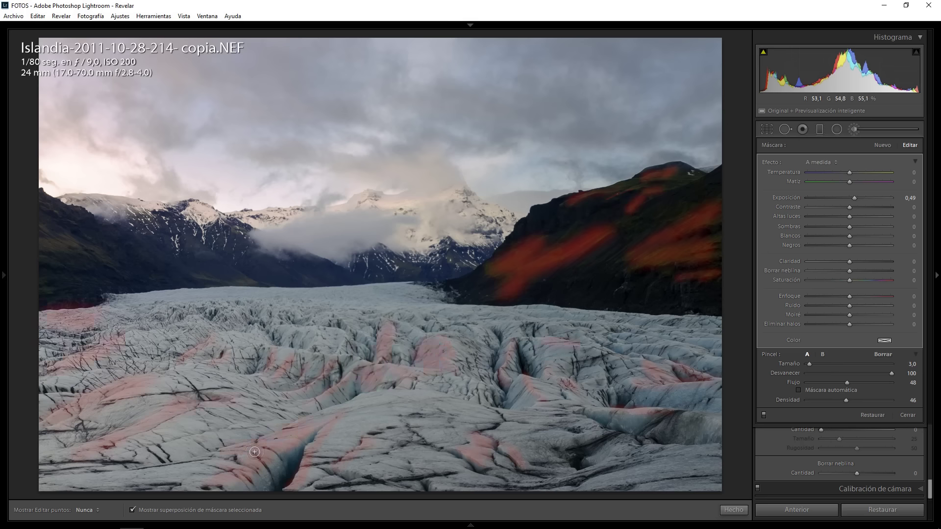
pyautogui.moveTo(708, 401); pyautogui.dragTo(539, 313)
# Extend the lightening onto the left mountain slopes and central valley slope, then hide the overlay
pyautogui.press('h')
pyautogui.moveTo(224, 251); pyautogui.dragTo(275, 284)
pyautogui.moveTo(362, 255); pyautogui.dragTo(360, 277)
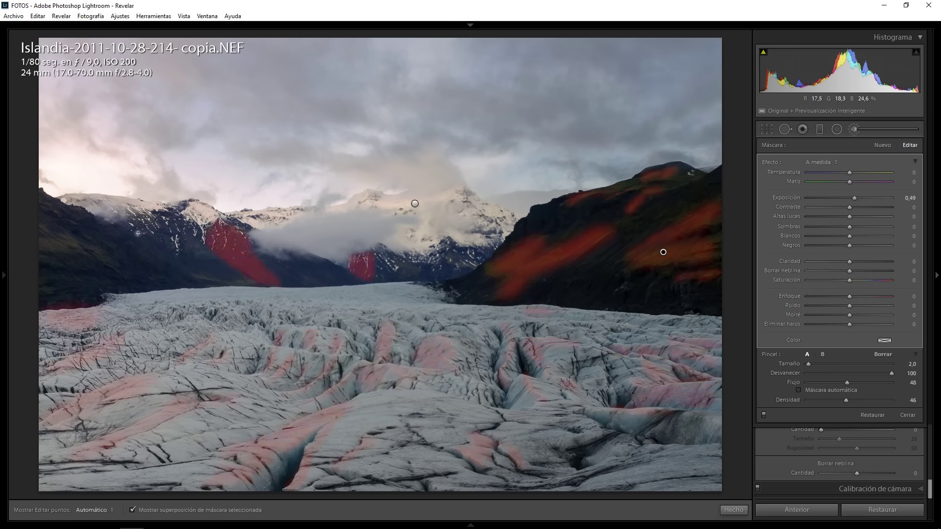
pyautogui.moveTo(135, 231); pyautogui.dragTo(162, 285)
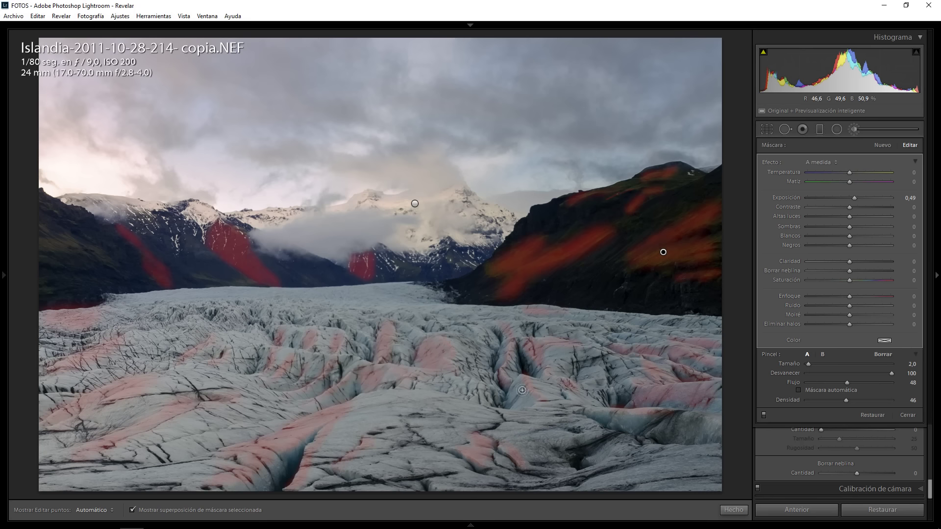
pyautogui.press('h')
pyautogui.press('h')
pyautogui.press('h')
pyautogui.press('h')
pyautogui.press('o')
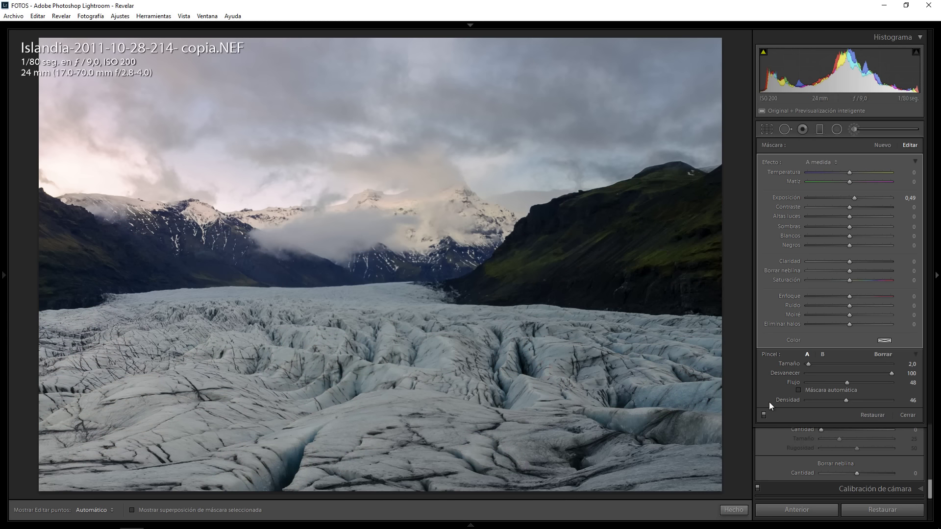
# Toggle the earlier brushes off and on to compare, then start a new -0,40 exposure brush
pyautogui.click(764, 415)
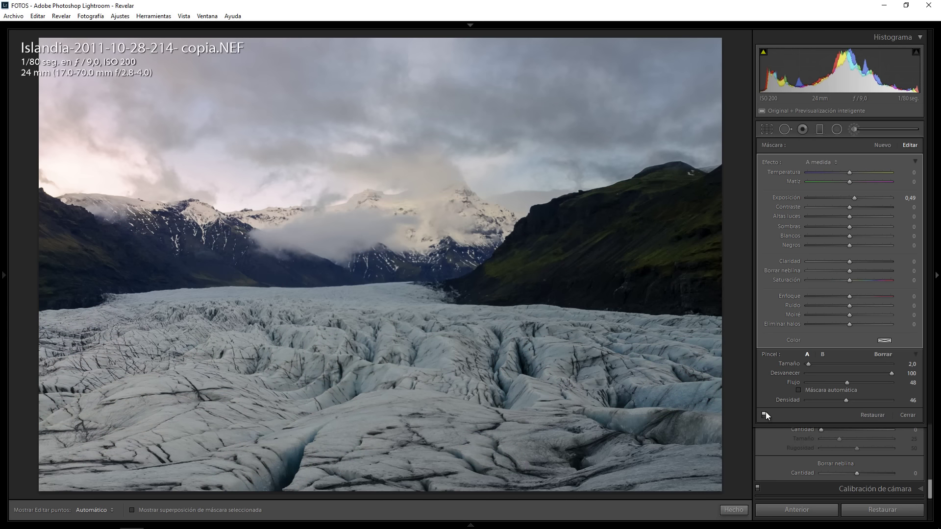
pyautogui.click(765, 413)
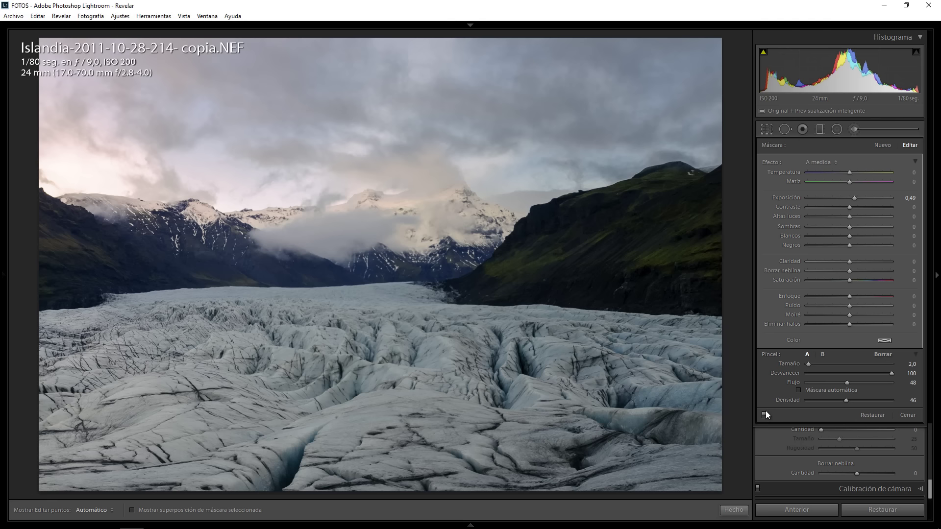
pyautogui.click(764, 414)
pyautogui.click(765, 415)
pyautogui.click(881, 144)
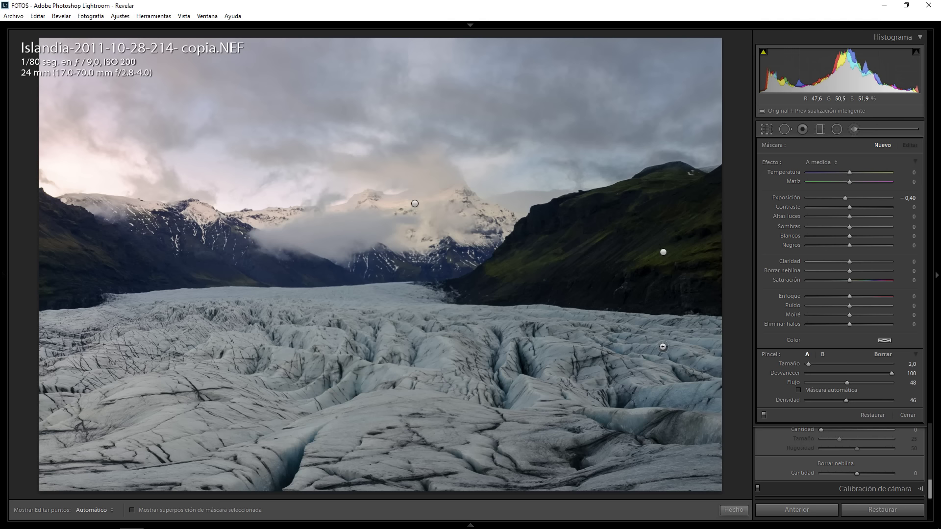
# Paint the first -0,40 darkening strokes along a glacier crevasse and the lower-left crevasses
pyautogui.moveTo(644, 353)
pyautogui.press('h')
pyautogui.moveTo(457, 196); pyautogui.dragTo(278, 223)
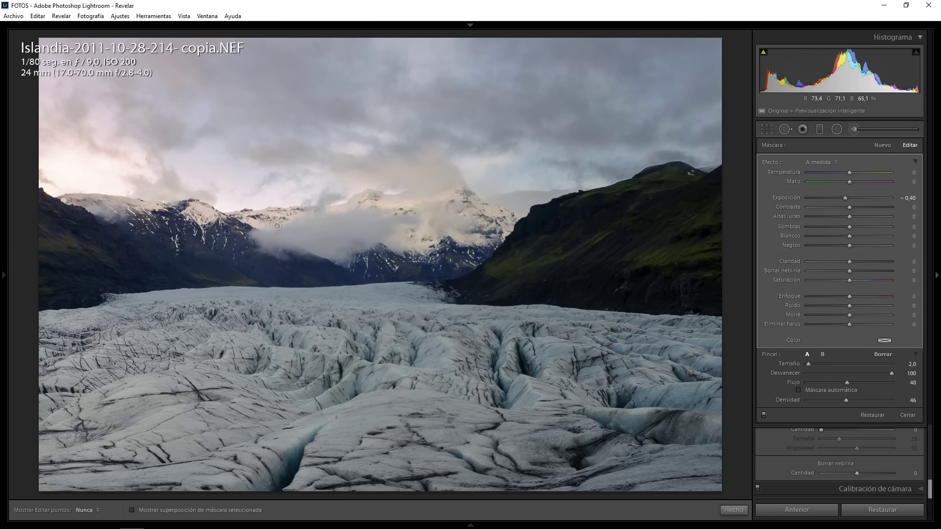
pyautogui.press('h')
pyautogui.press('h')
pyautogui.moveTo(459, 346)
pyautogui.mouseDown()
pyautogui.moveTo(475, 373)
pyautogui.moveTo(495, 341)
pyautogui.moveTo(484, 377)
pyautogui.moveTo(496, 400)
pyautogui.moveTo(479, 375)
pyautogui.moveTo(458, 368)
pyautogui.moveTo(456, 345)
pyautogui.mouseUp()
pyautogui.press('h')
pyautogui.scroll(2, 161, 444)
pyautogui.press('h')
pyautogui.moveTo(147, 446)
pyautogui.mouseDown()
pyautogui.moveTo(120, 458)
pyautogui.moveTo(243, 410)
pyautogui.moveTo(296, 414)
pyautogui.moveTo(244, 442)
pyautogui.moveTo(173, 453)
pyautogui.moveTo(210, 434)
pyautogui.moveTo(92, 461)
pyautogui.mouseUp()
pyautogui.press('h')
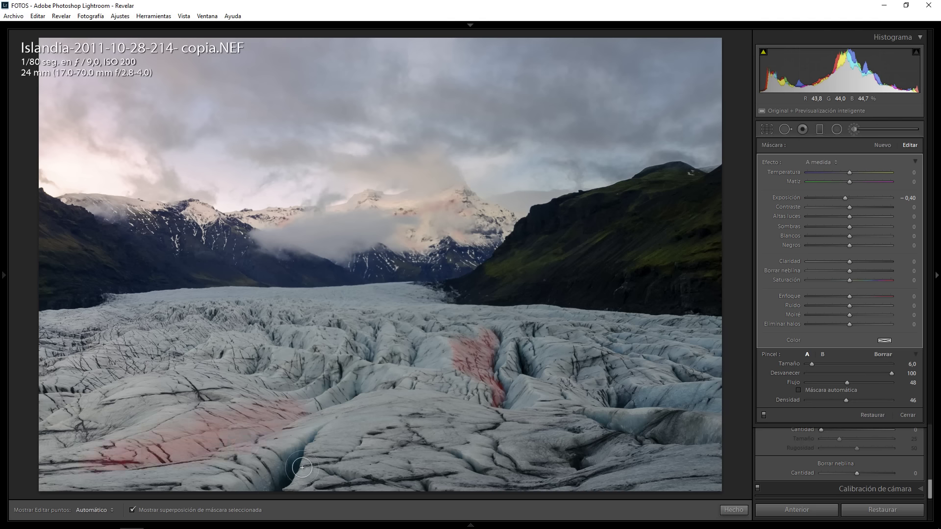
# Darken the thin cracks and remaining crevasses across the glacier, resizing the brush as needed
pyautogui.press('[')
pyautogui.press('[')
pyautogui.moveTo(302, 451); pyautogui.dragTo(274, 488)
pyautogui.moveTo(353, 381); pyautogui.dragTo(346, 386)
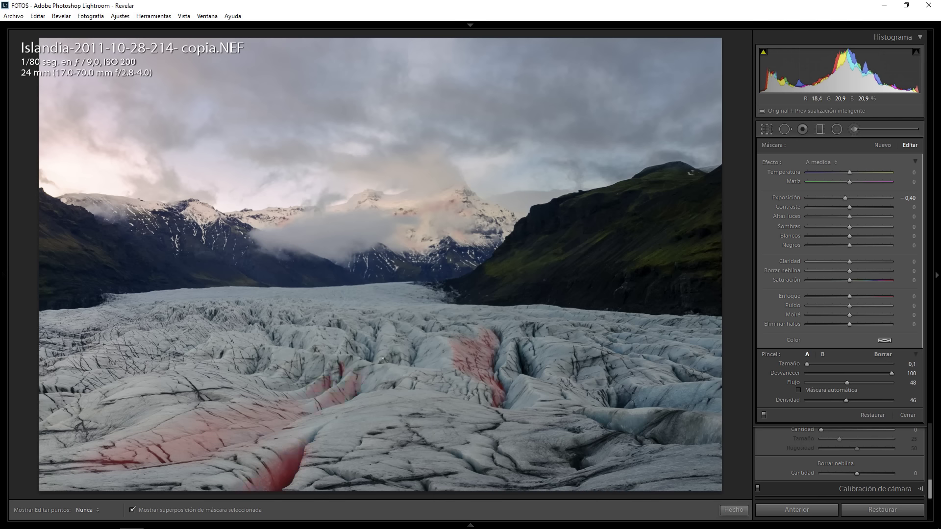
pyautogui.press(']')
pyautogui.moveTo(510, 348); pyautogui.dragTo(522, 368)
pyautogui.moveTo(588, 365); pyautogui.dragTo(553, 392)
pyautogui.moveTo(637, 414); pyautogui.dragTo(588, 407)
pyautogui.moveTo(164, 397)
pyautogui.mouseDown()
pyautogui.moveTo(133, 412)
pyautogui.moveTo(69, 400)
pyautogui.mouseUp()
pyautogui.moveTo(510, 475); pyautogui.dragTo(563, 452)
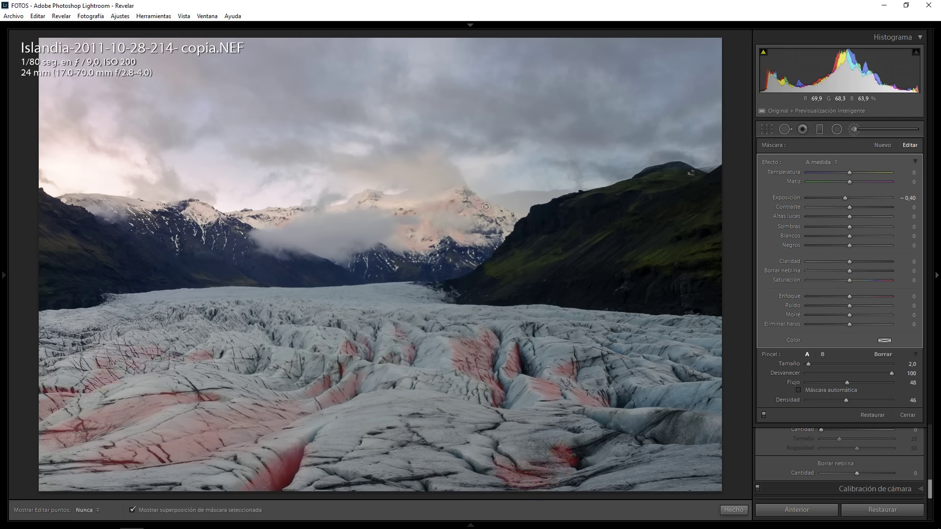
# Darken the lower slopes of the left mountains and the central crevasses
pyautogui.moveTo(189, 239); pyautogui.dragTo(255, 284)
pyautogui.moveTo(356, 280); pyautogui.dragTo(325, 271)
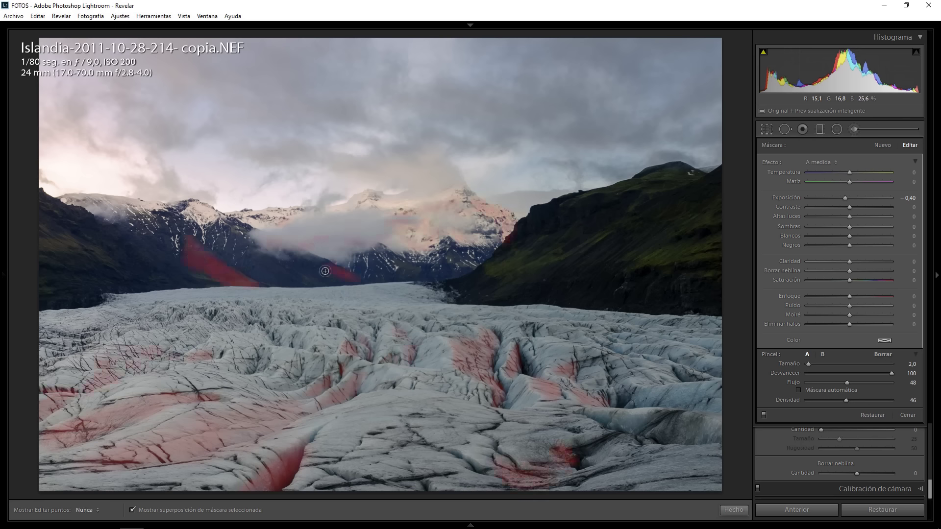
pyautogui.moveTo(348, 324); pyautogui.dragTo(297, 356)
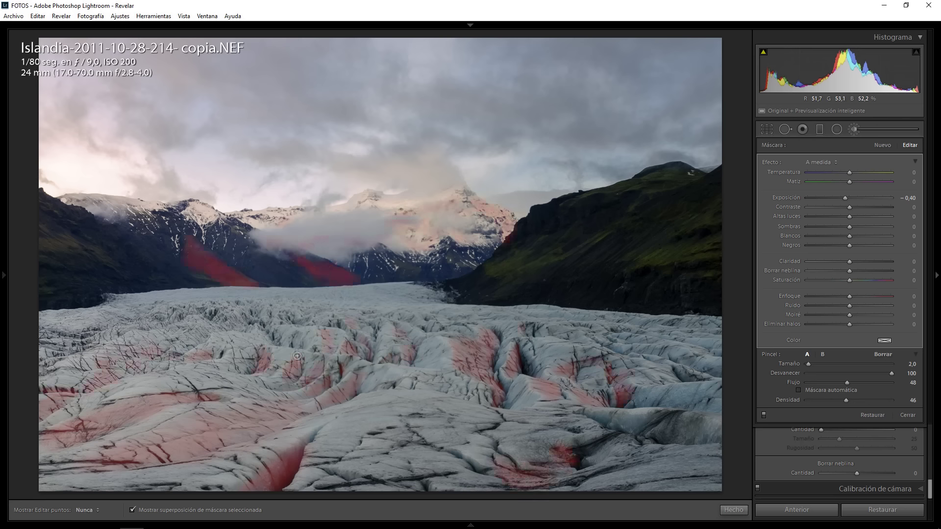
pyautogui.press('h')
# Hide the mask overlay, compare the brushes on and off, and select the pink peak brush
pyautogui.press('o')
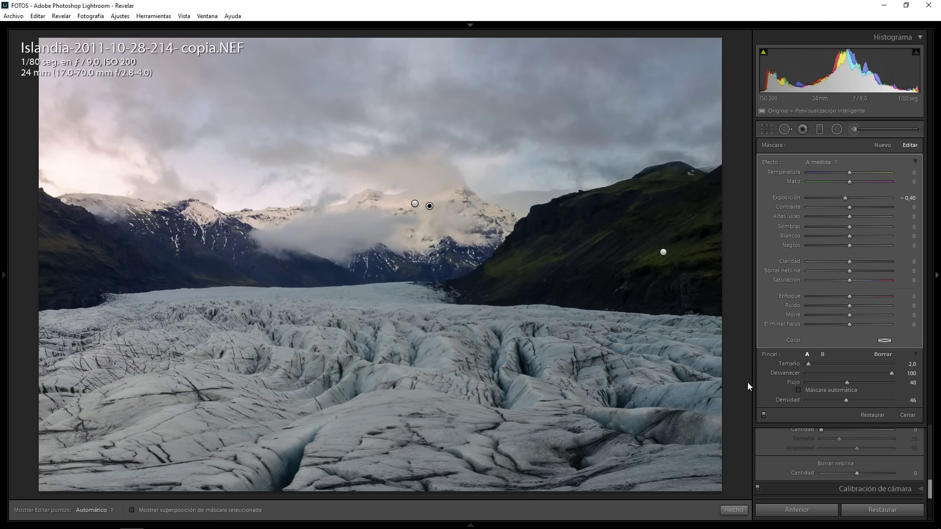
pyautogui.click(763, 415)
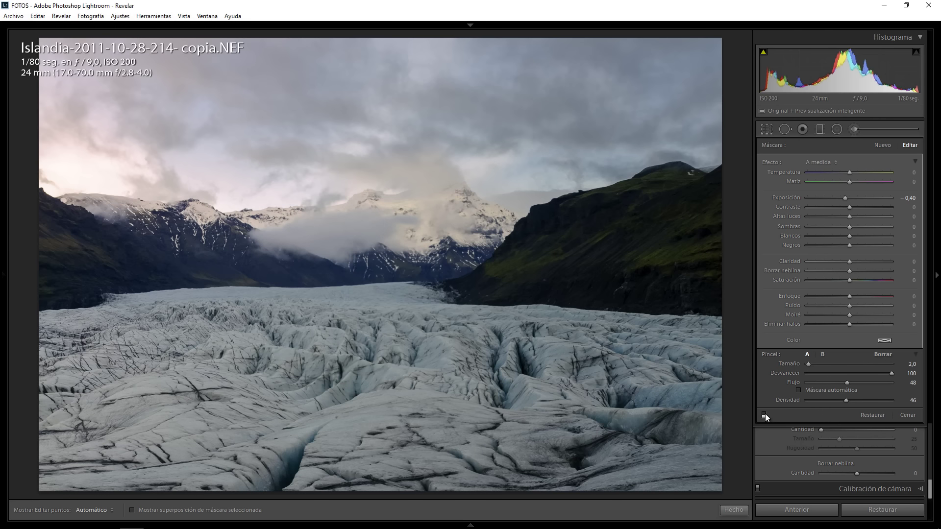
pyautogui.click(765, 415)
pyautogui.click(764, 415)
pyautogui.click(764, 415)
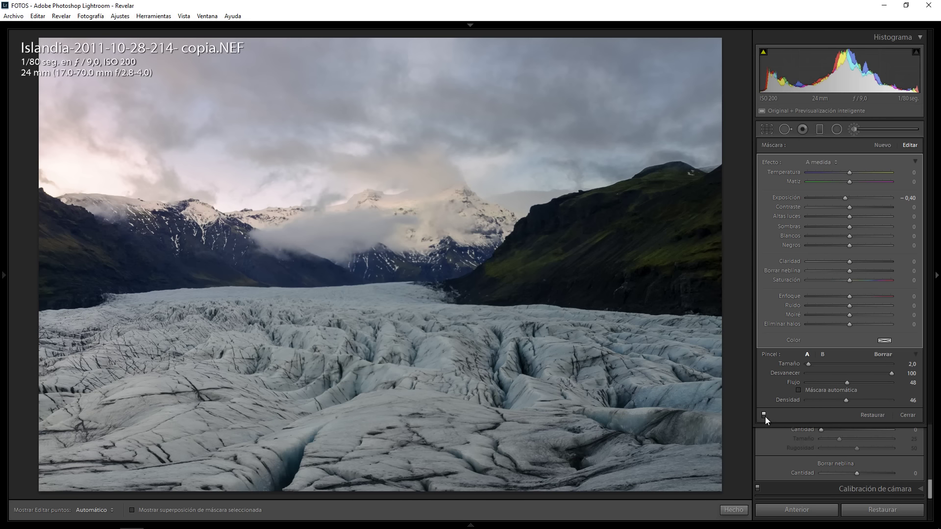
pyautogui.click(764, 415)
pyautogui.click(764, 415)
pyautogui.click(765, 415)
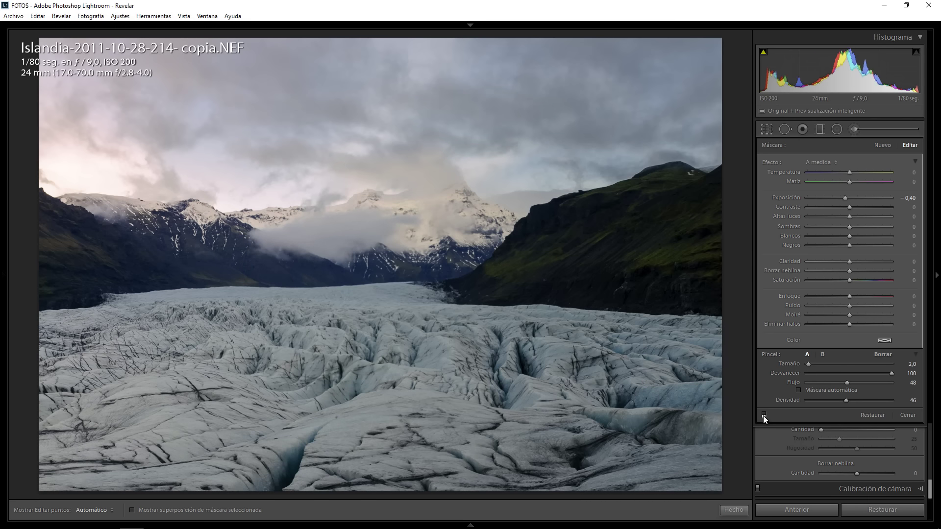
pyautogui.click(764, 415)
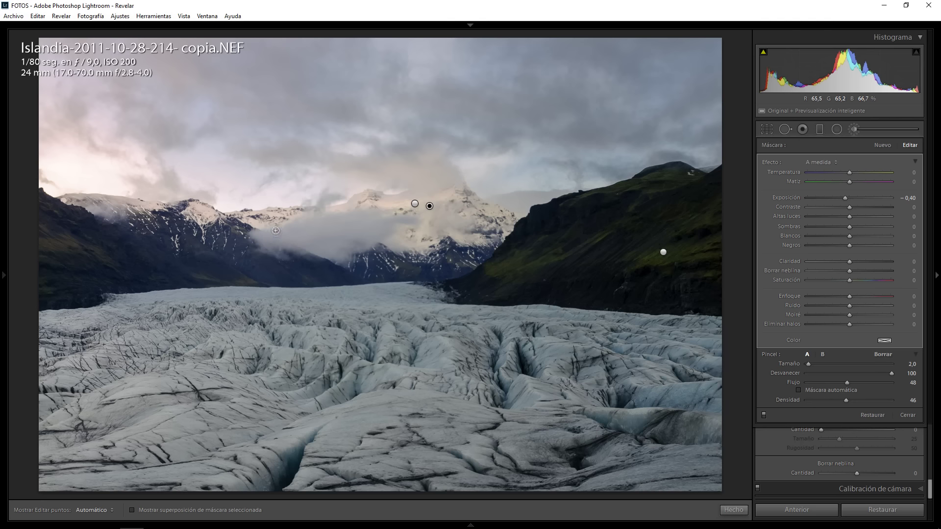
pyautogui.click(415, 205)
# Start a softening brush with exposure 0,16, contrast -6, clarity -66 and sharpness -10
pyautogui.press('h')
pyautogui.press('h')
pyautogui.press('h')
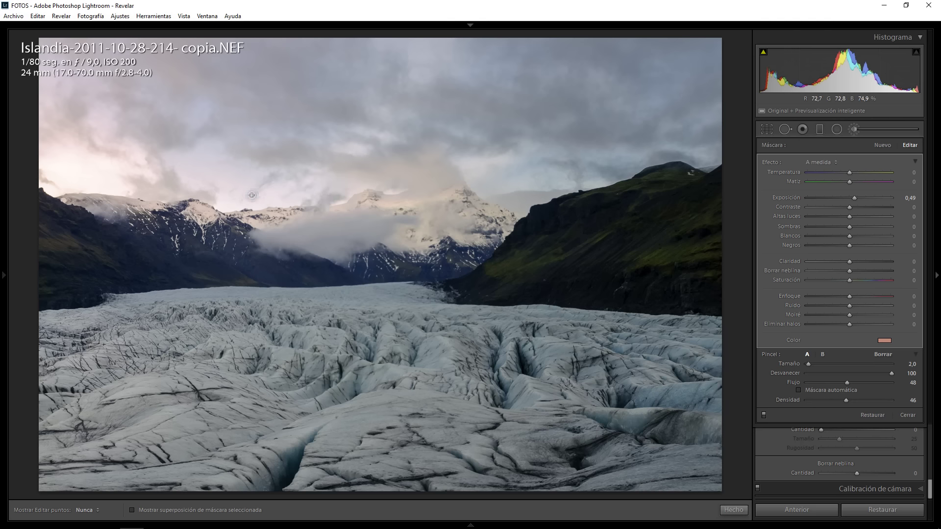
pyautogui.press('h')
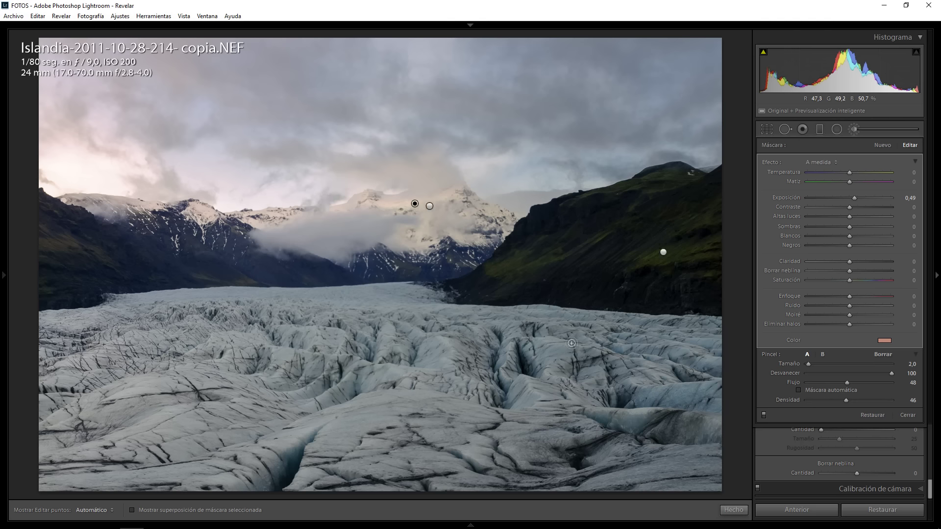
pyautogui.click(878, 145)
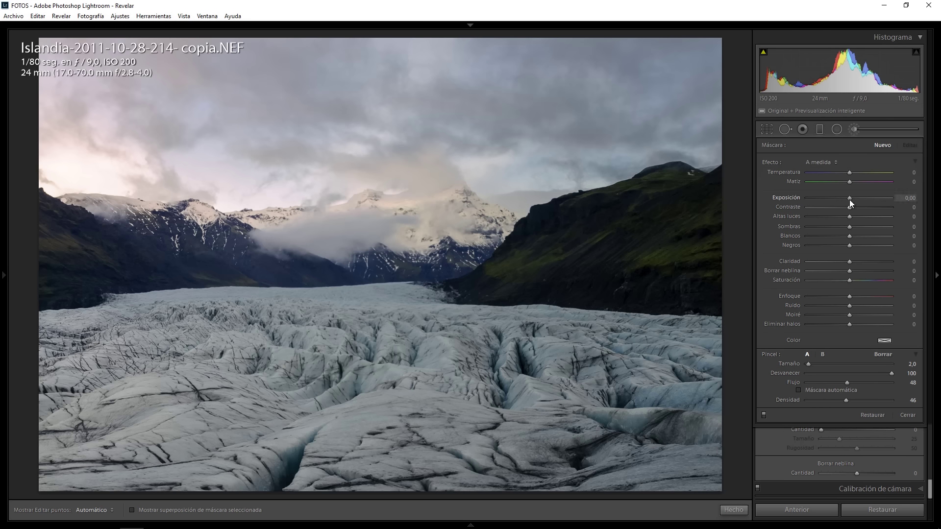
pyautogui.moveTo(851, 198); pyautogui.dragTo(845, 208)
pyautogui.moveTo(851, 262); pyautogui.dragTo(826, 265)
pyautogui.moveTo(849, 297); pyautogui.dragTo(844, 299)
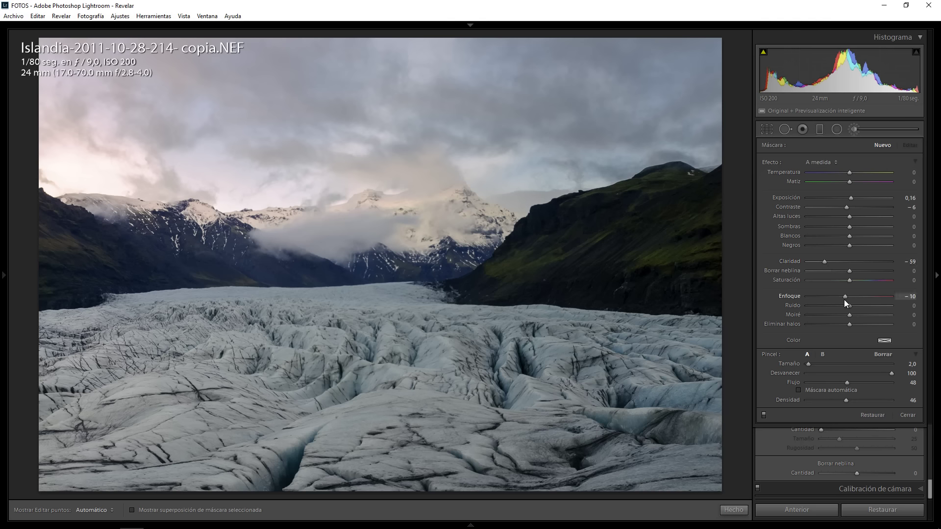
pyautogui.moveTo(824, 262); pyautogui.dragTo(822, 263)
# With the brush at size 12,0, paint low-clarity softening across the clouds and central peaks
pyautogui.scroll(5, 421, 244)
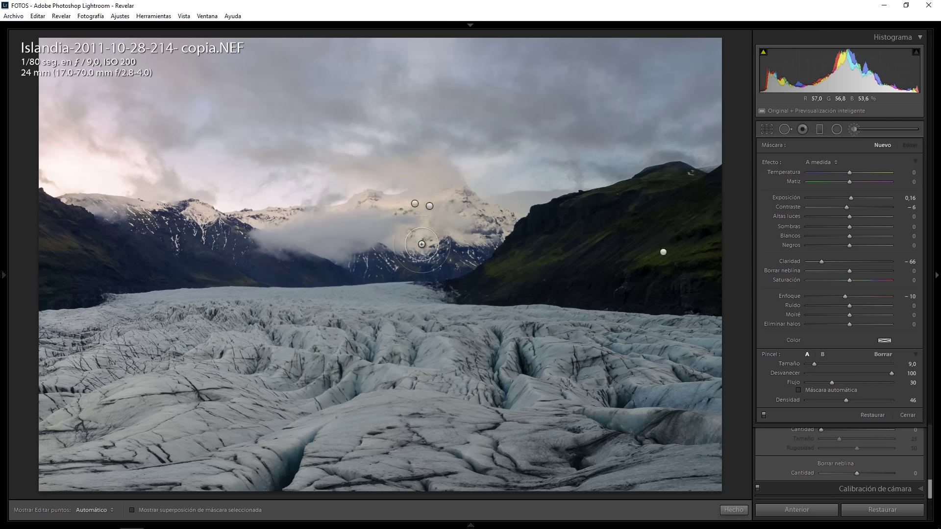
pyautogui.scroll(3, 422, 244)
pyautogui.press('h')
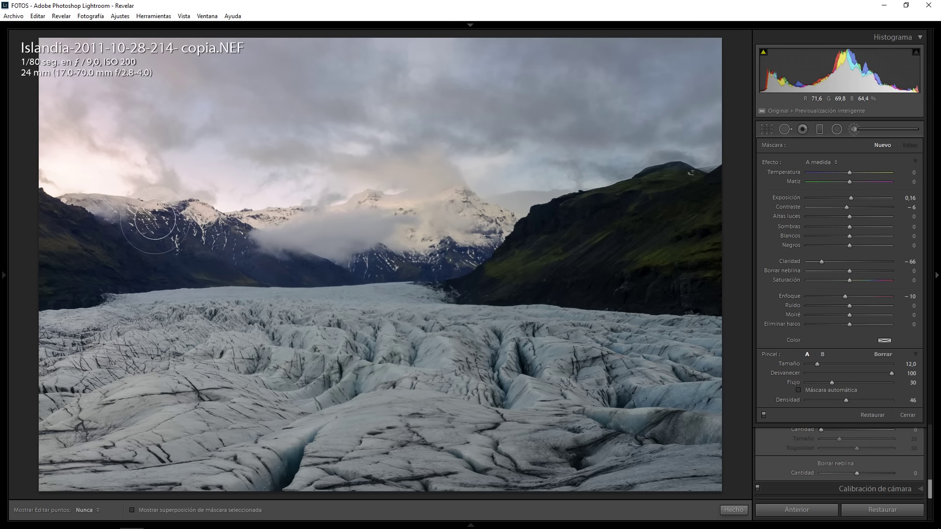
pyautogui.moveTo(155, 219); pyautogui.dragTo(497, 219)
# Select the softening brush's pin and check its mask overlay, then hide the overlay
pyautogui.press('h')
pyautogui.click(441, 229)
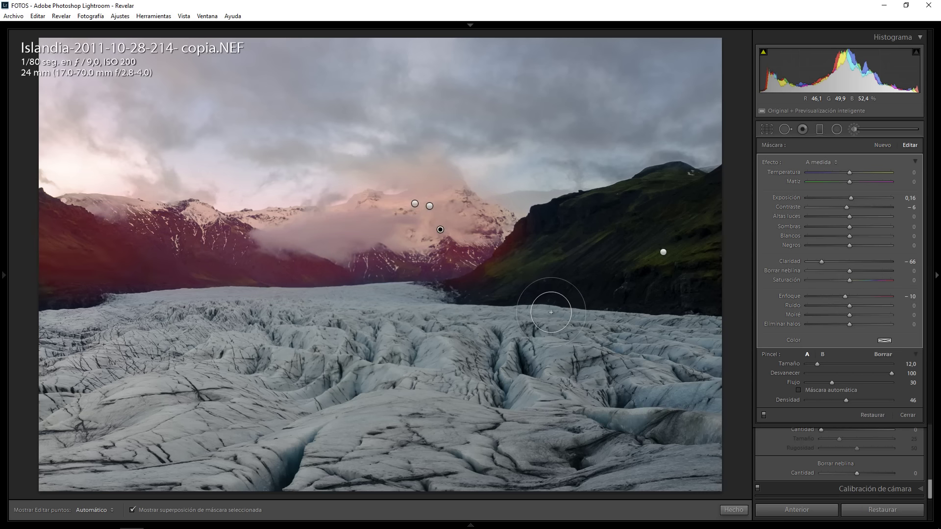
pyautogui.press('o')
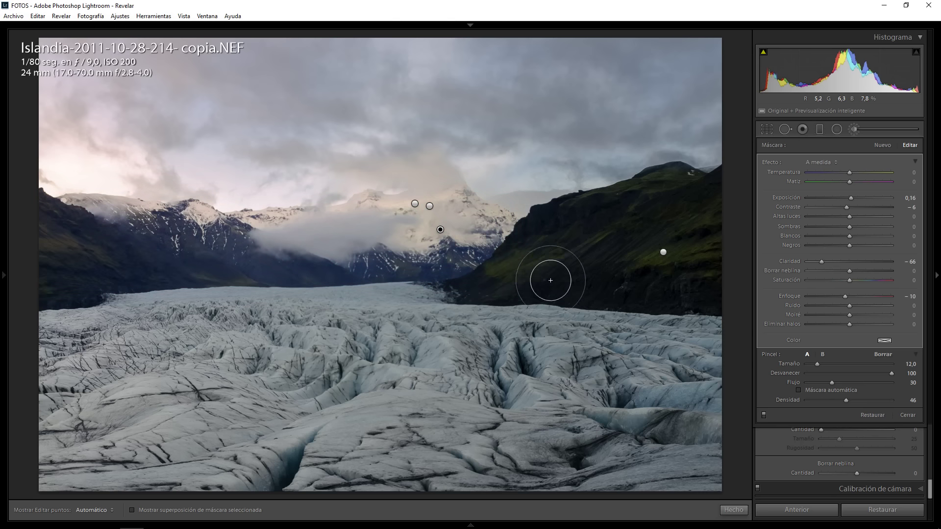
pyautogui.press('h')
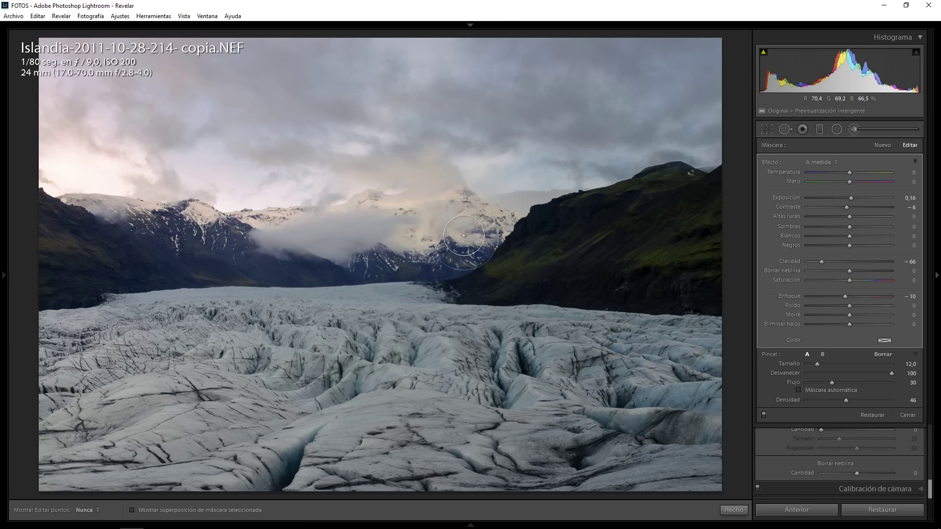
pyautogui.press('h')
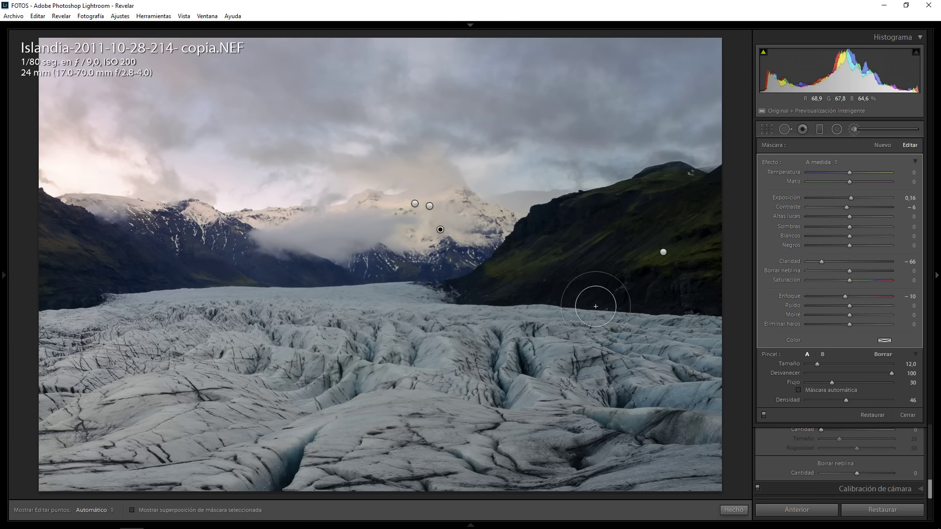
pyautogui.click(765, 414)
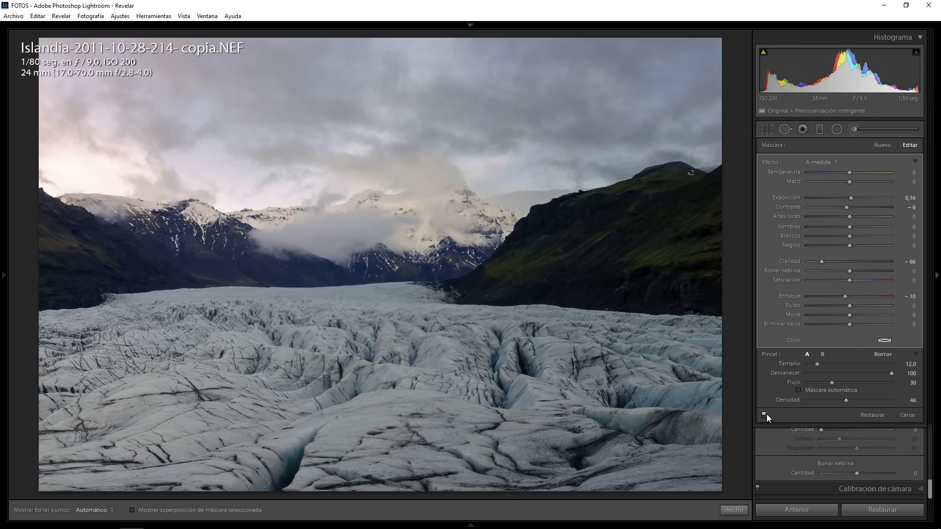
pyautogui.click(766, 414)
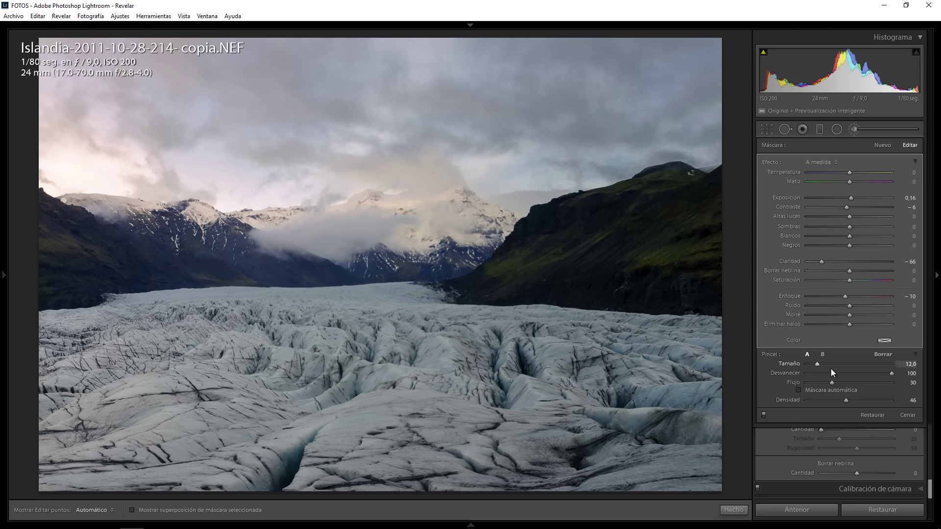
pyautogui.press('\\')
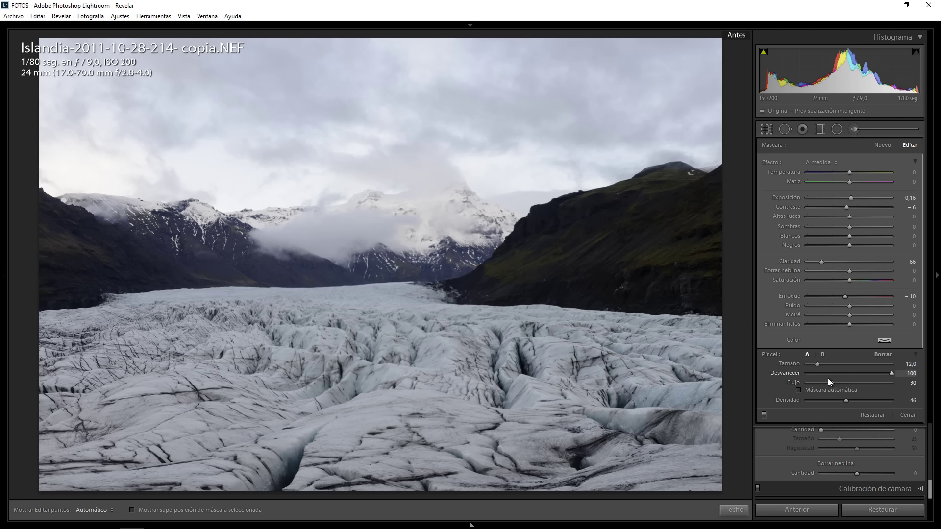
pyautogui.press('\\')
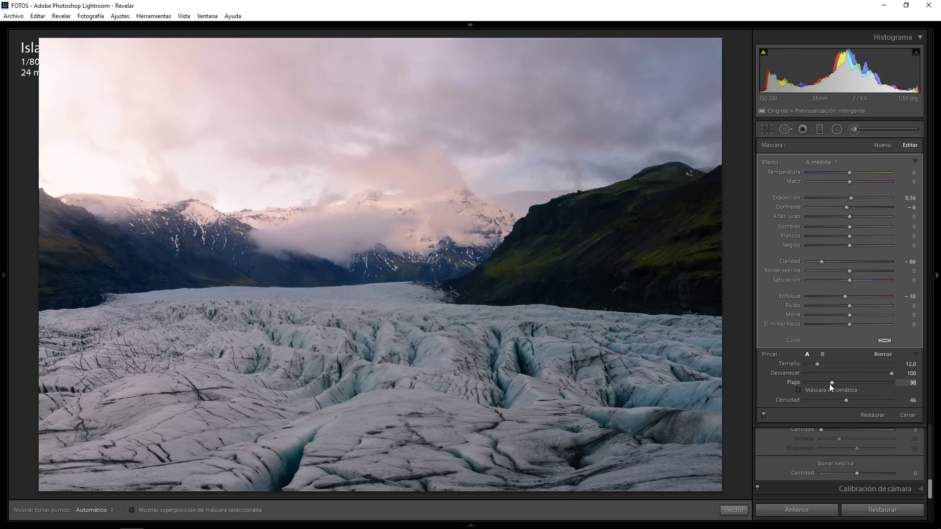